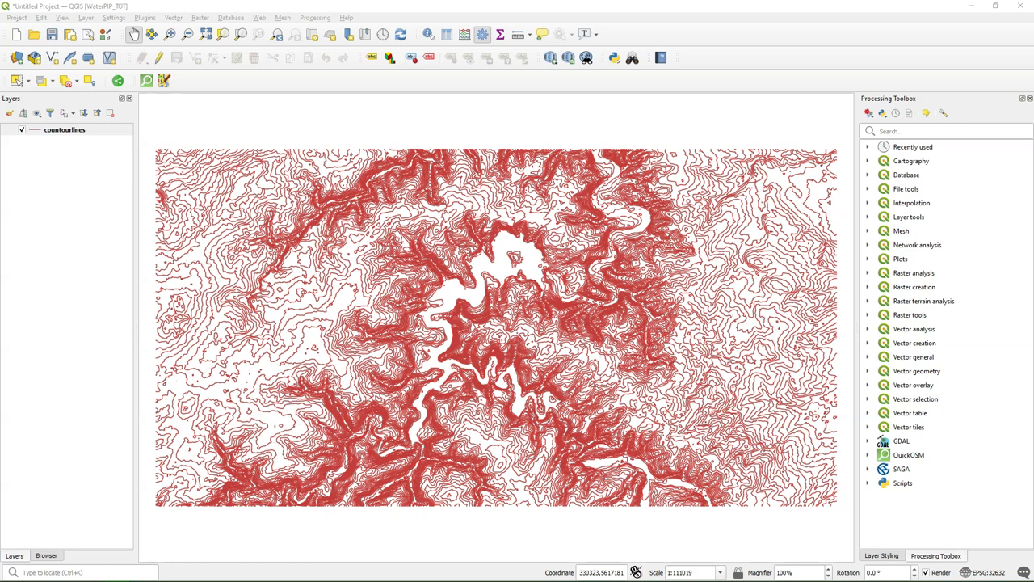
Step: Locate the TIN interpolation algorithm and check the countourlines attribute fields
left_click(868, 203)
left_click(933, 260)
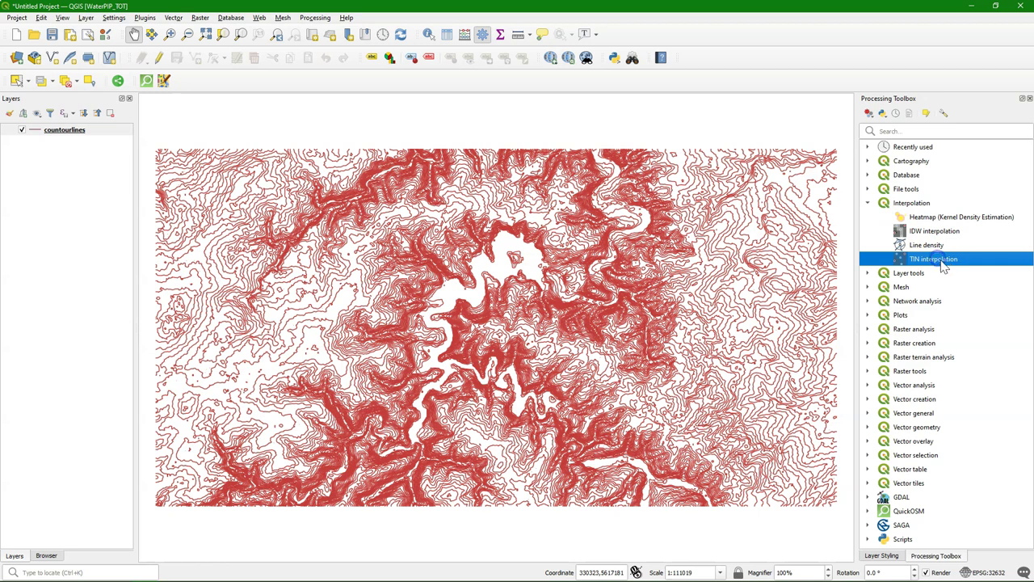
right_click(73, 136)
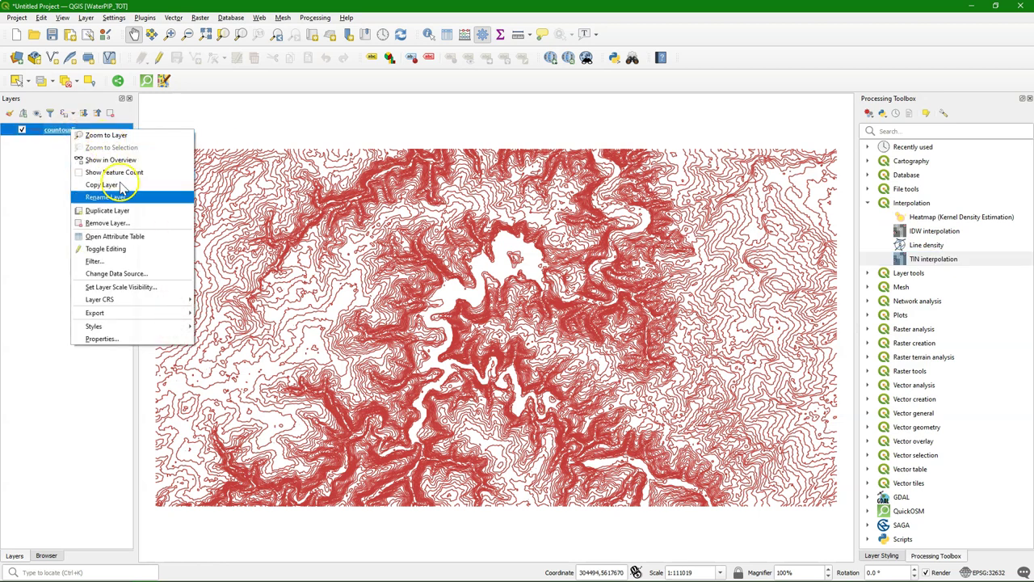
left_click(131, 234)
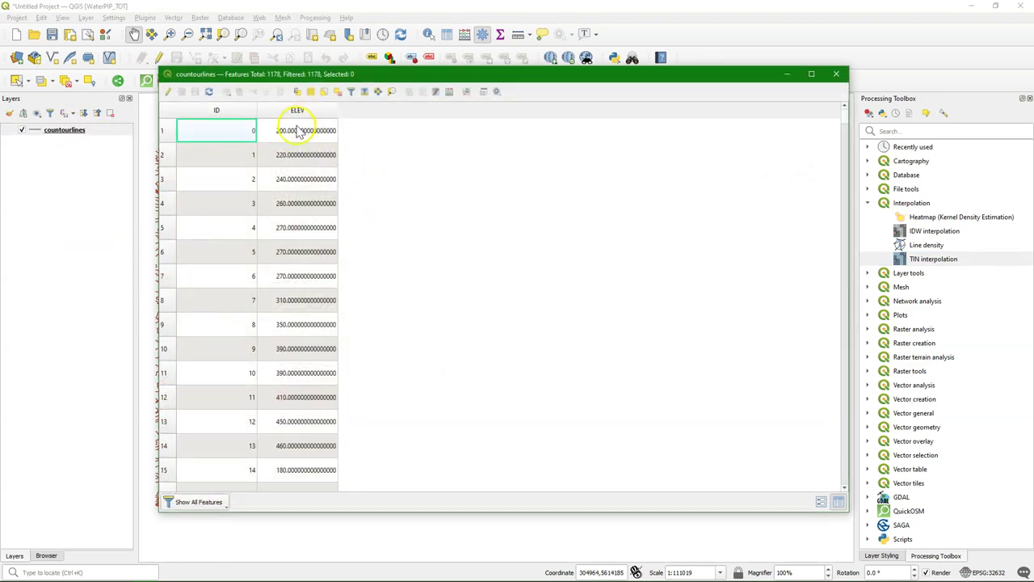
left_click(844, 78)
Step: Add countourlines as TIN interpolation input with ELEV as the interpolation attribute
double_click(937, 260)
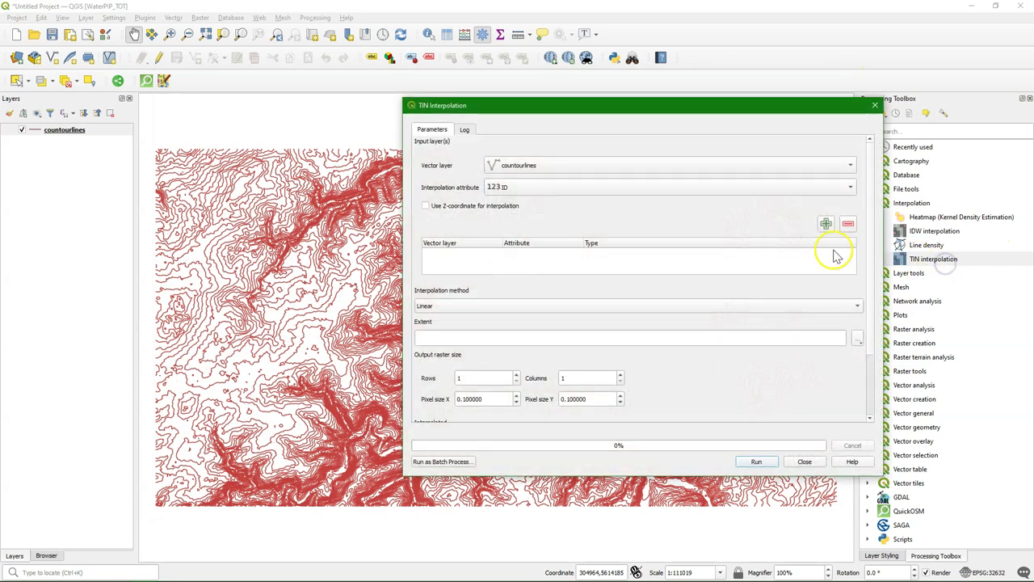
left_click(510, 188)
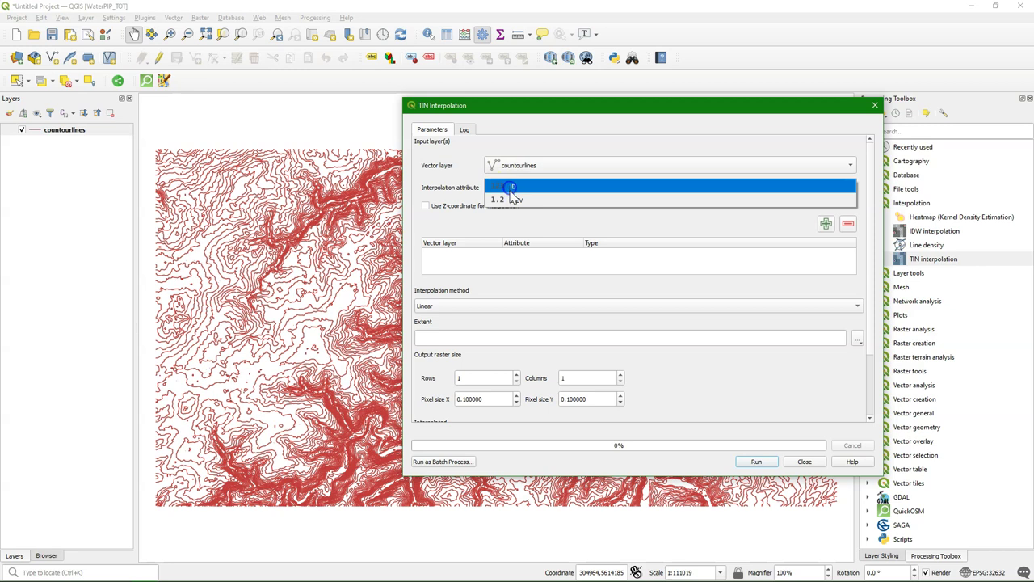
left_click(511, 199)
left_click(827, 226)
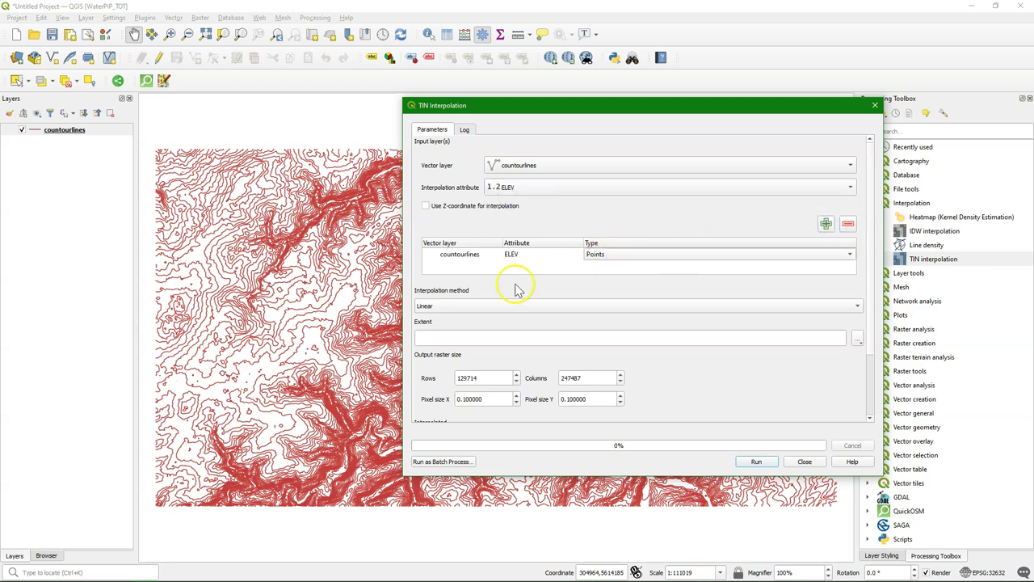
Step: Take the extent from the countourlines layer and set the pixel size to 50
left_click(857, 339)
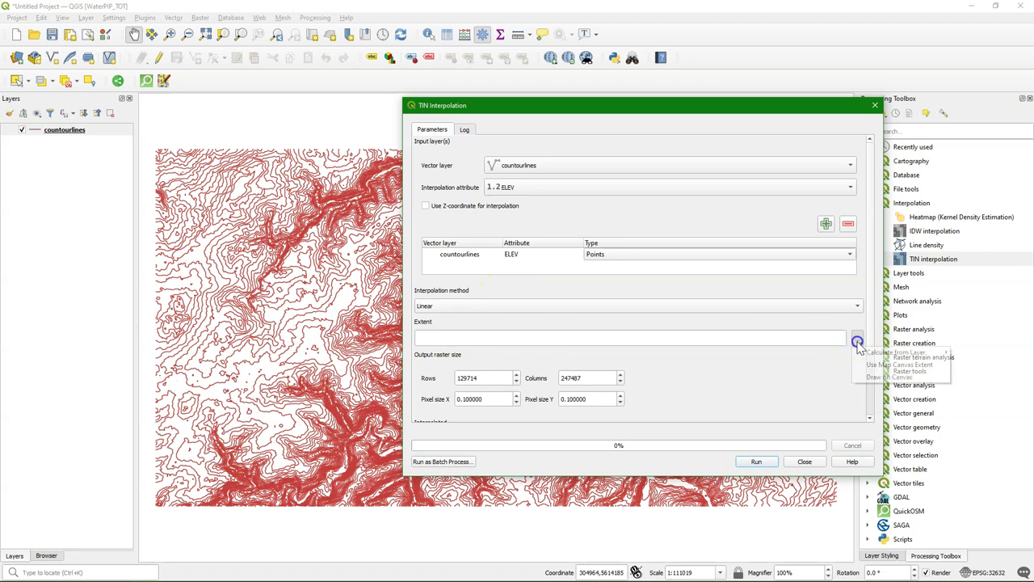
mouse_move(885, 353)
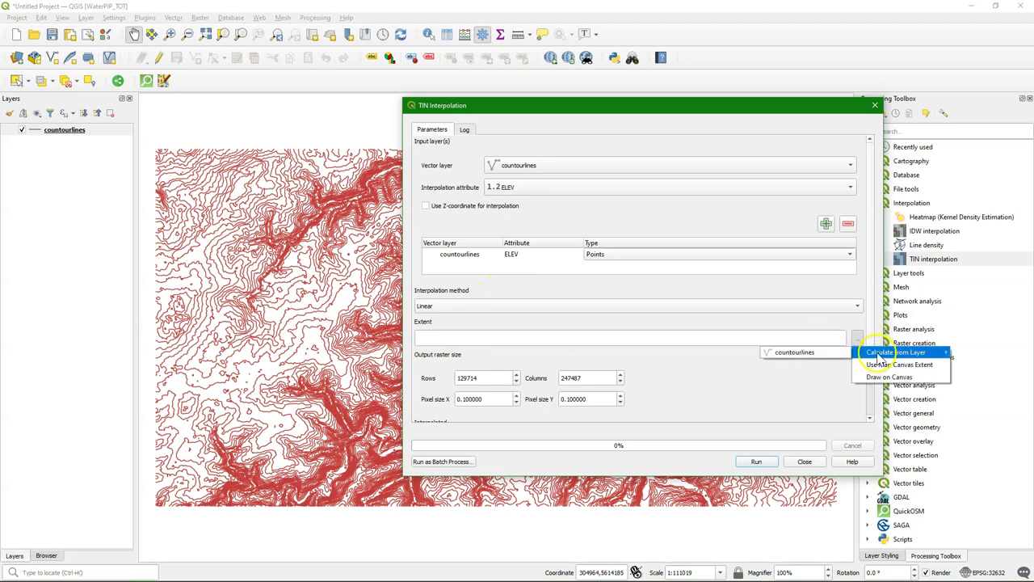
left_click(819, 358)
left_click_drag(494, 399, 406, 398)
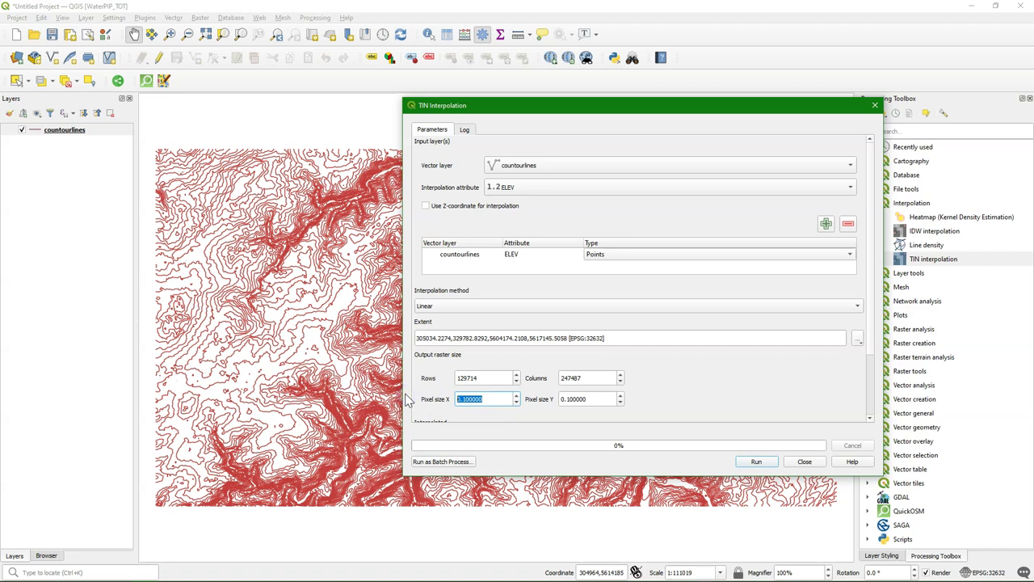
type("50")
left_click(607, 399)
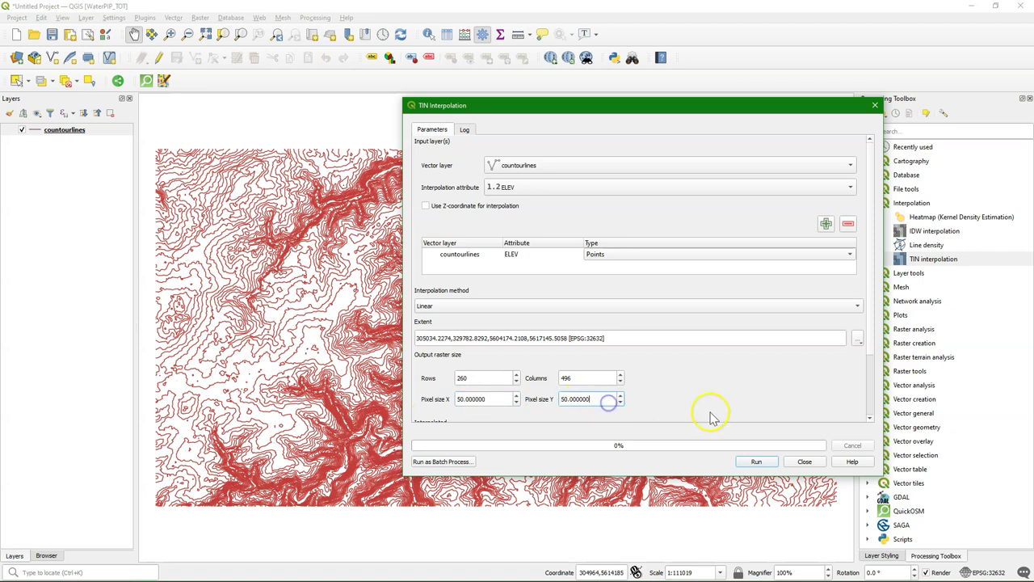
left_click_drag(872, 338, 869, 423)
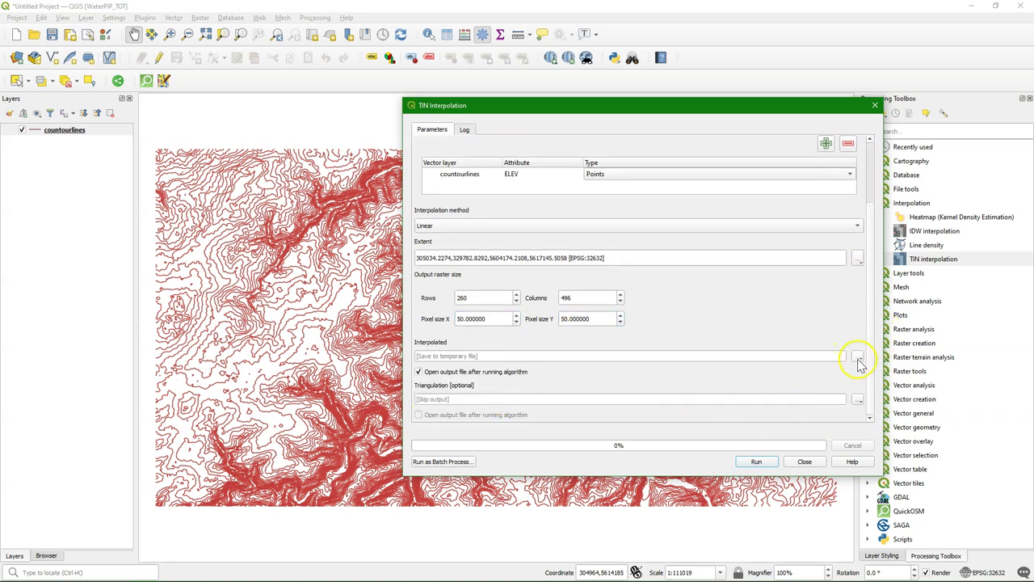
Step: Save the interpolated raster as tindem.tif, run the TIN interpolation and close the dialog
left_click(859, 366)
left_click(868, 377)
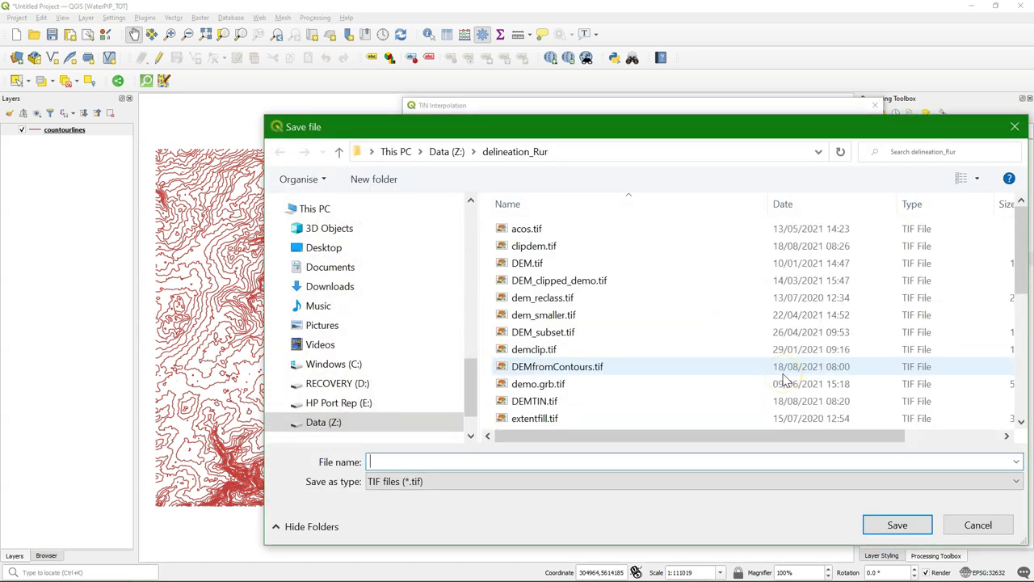
type("tindem")
left_click(899, 523)
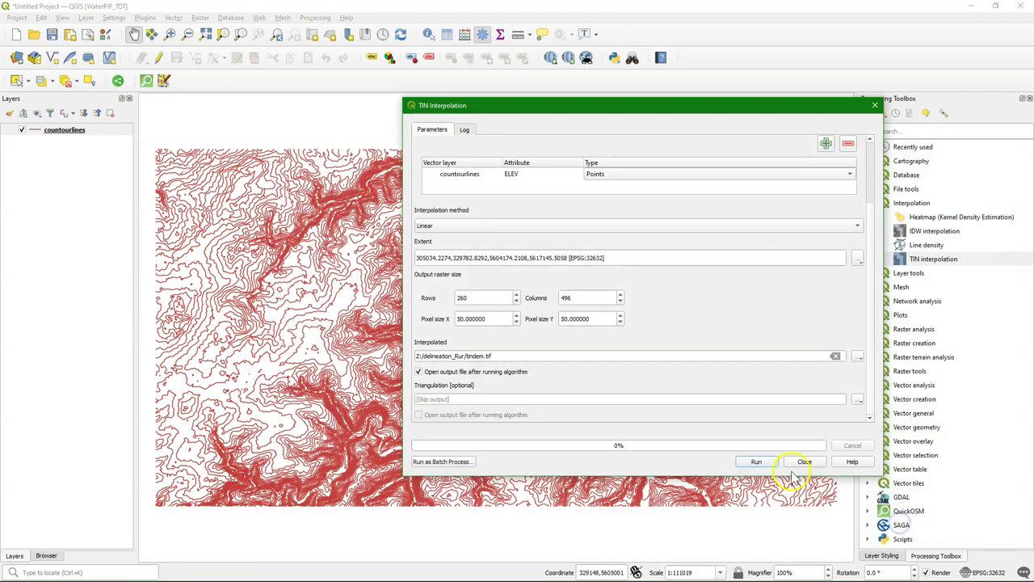
left_click(756, 461)
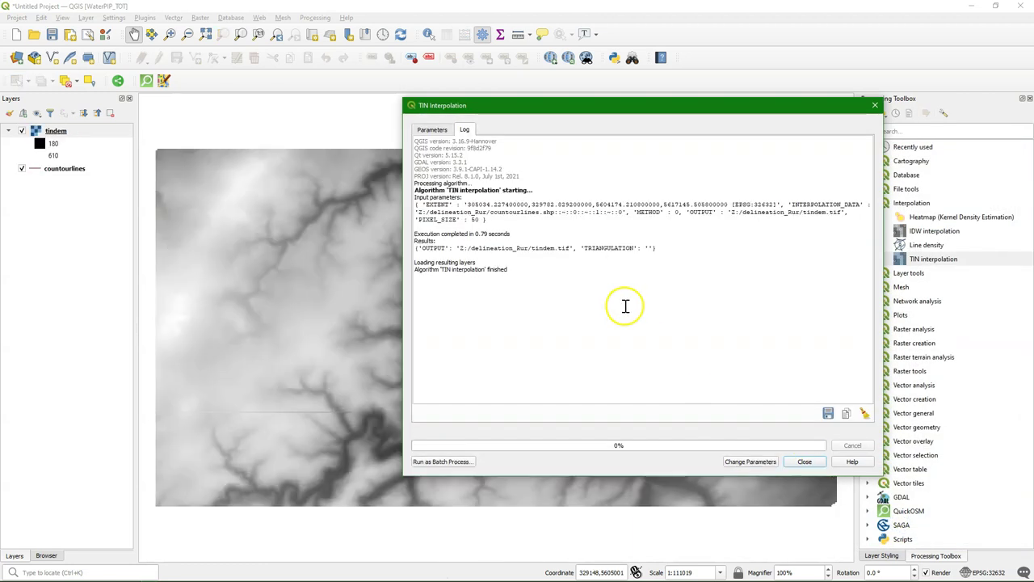
left_click(806, 462)
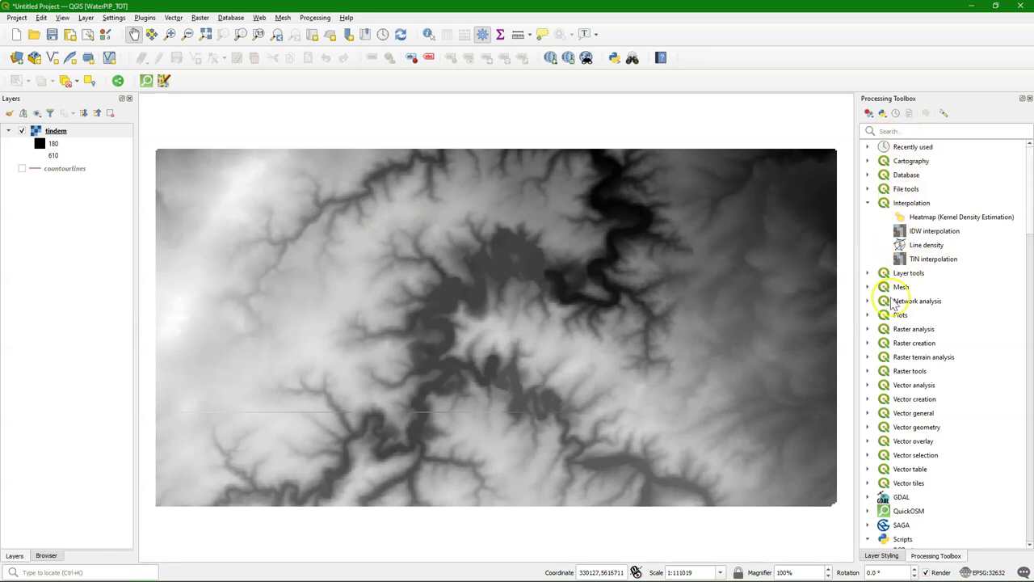
Step: Convert tindem to PCRaster format as Scalar, saving it as dempcraster.map
scroll(896, 432, "down", 1)
scroll(895, 429, "down", 8)
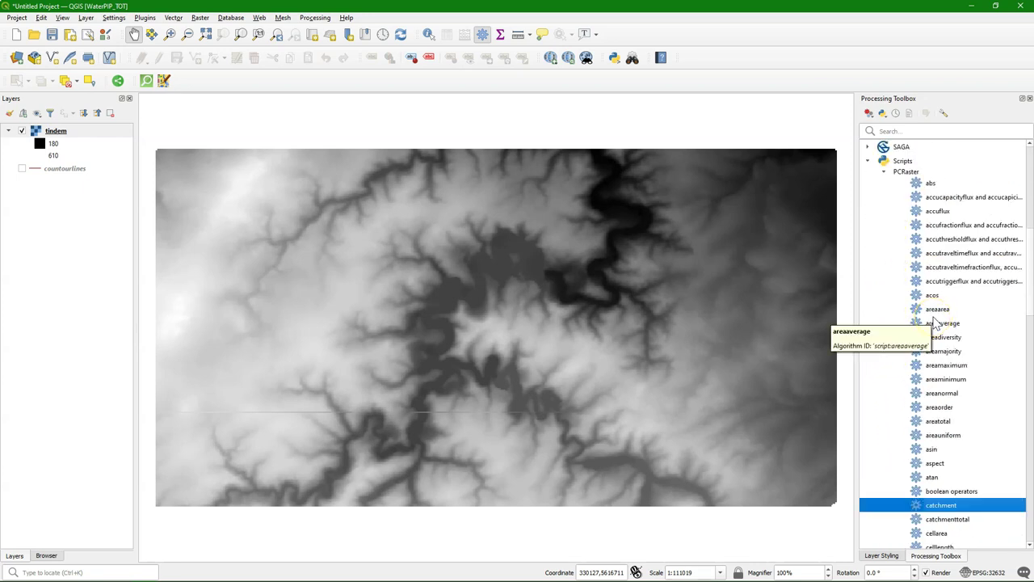
scroll(949, 348, "down", 5)
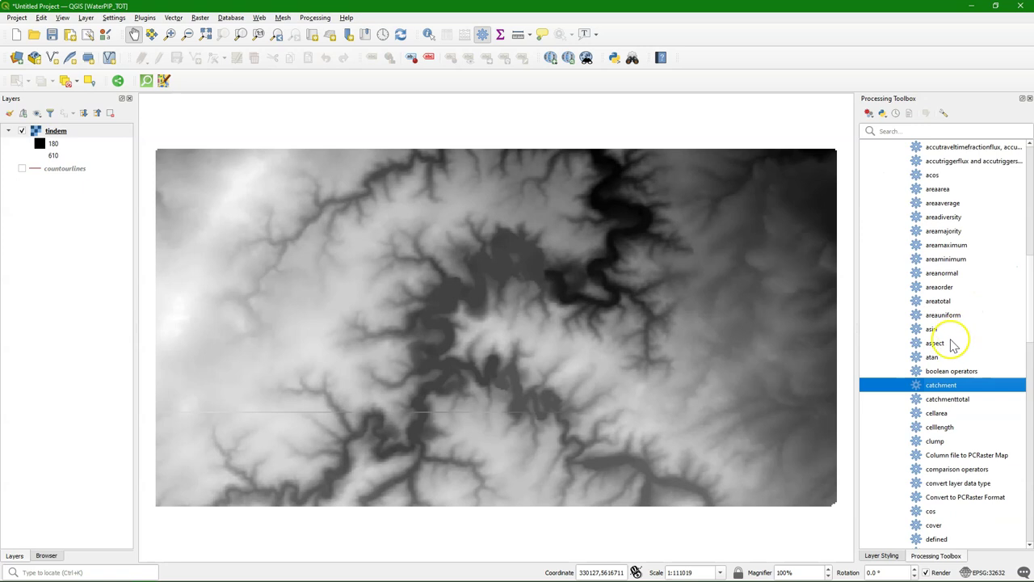
left_click(948, 413)
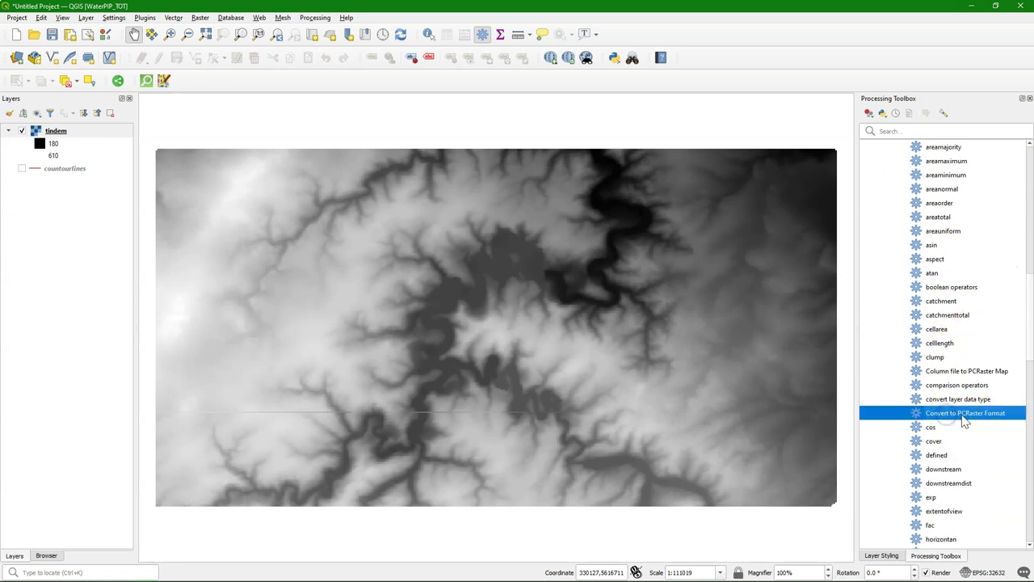
double_click(963, 416)
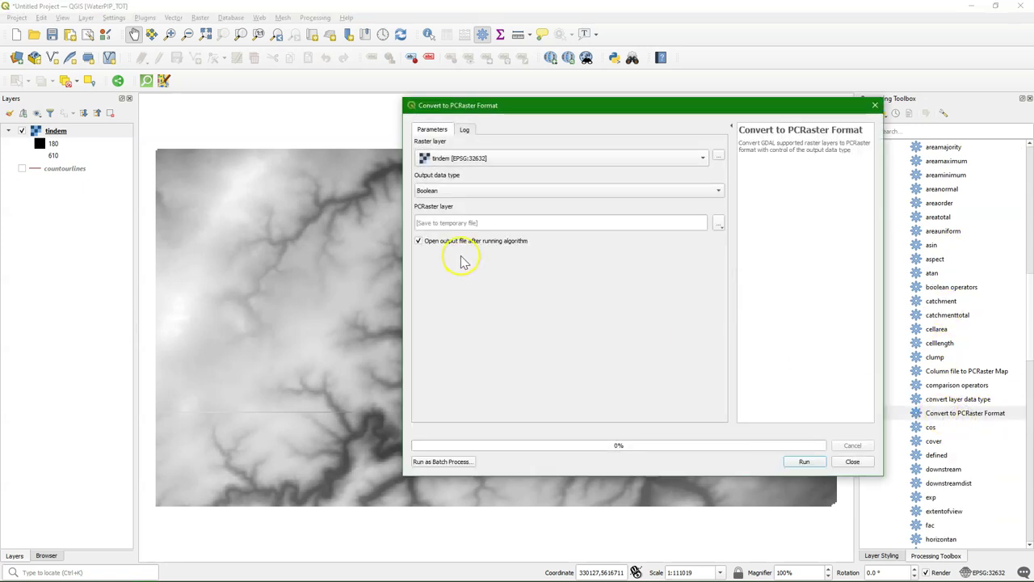
left_click(445, 191)
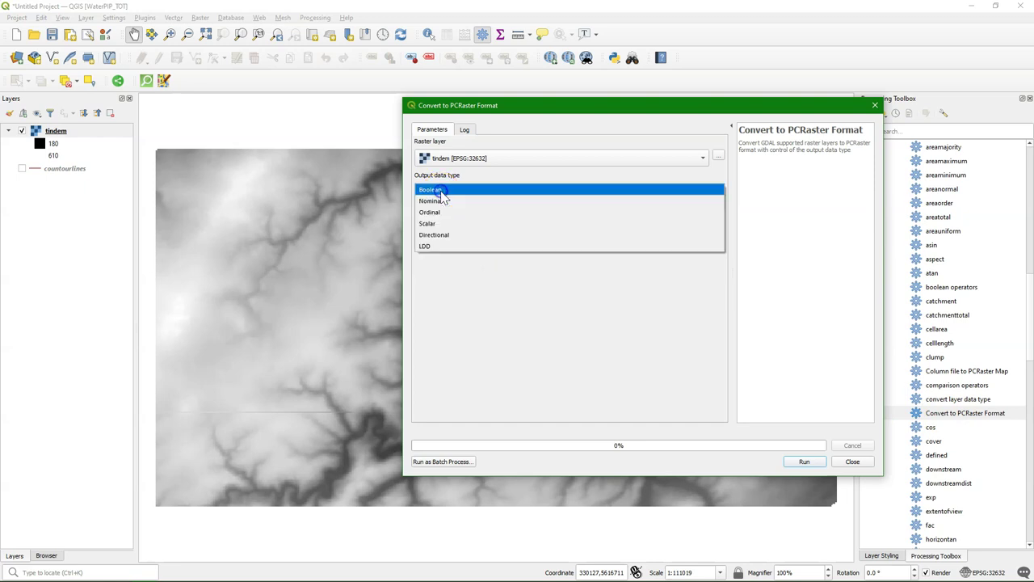
left_click(433, 223)
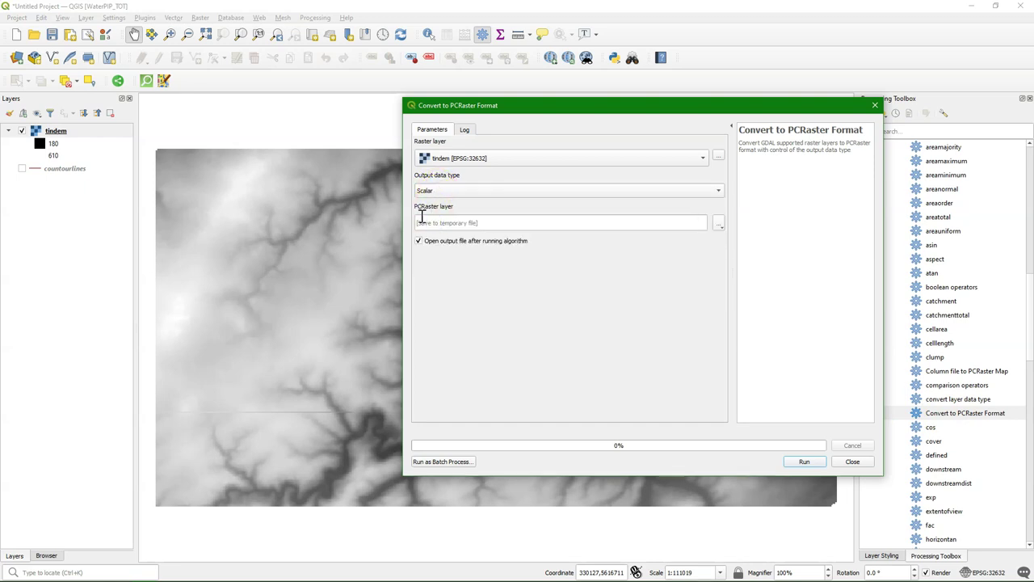
left_click(719, 223)
left_click(748, 252)
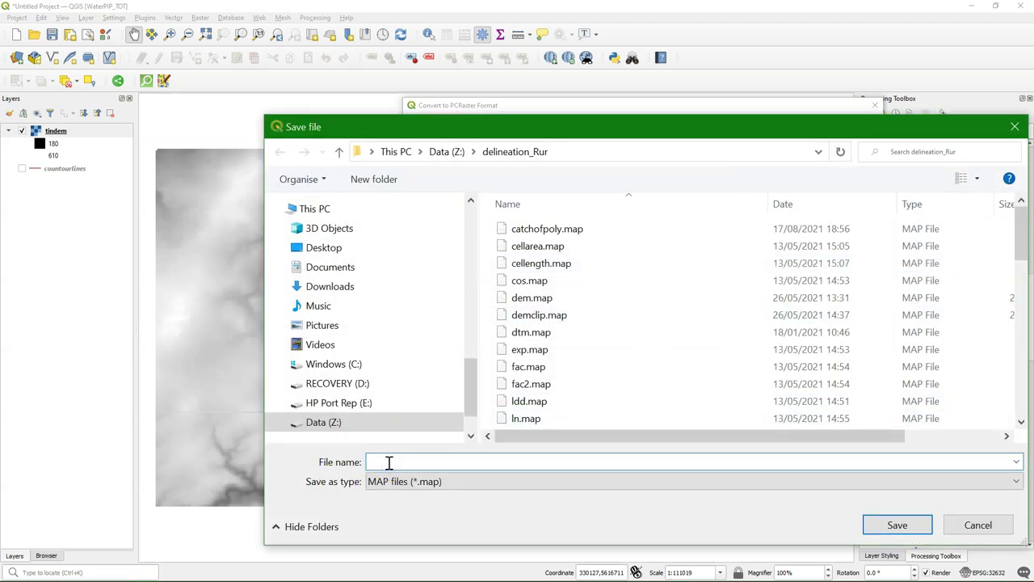
type("dempcraster")
left_click(896, 525)
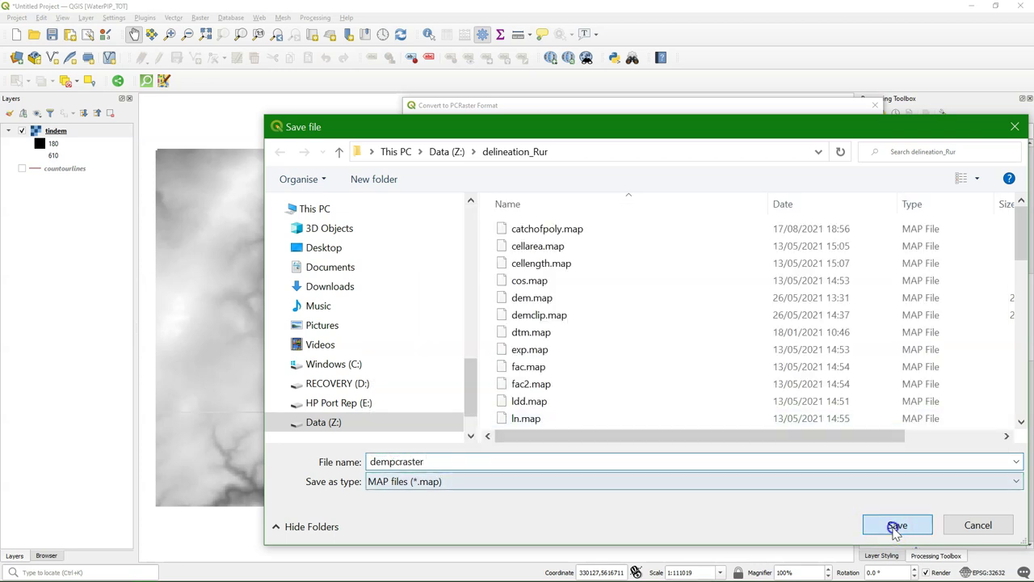
left_click(804, 461)
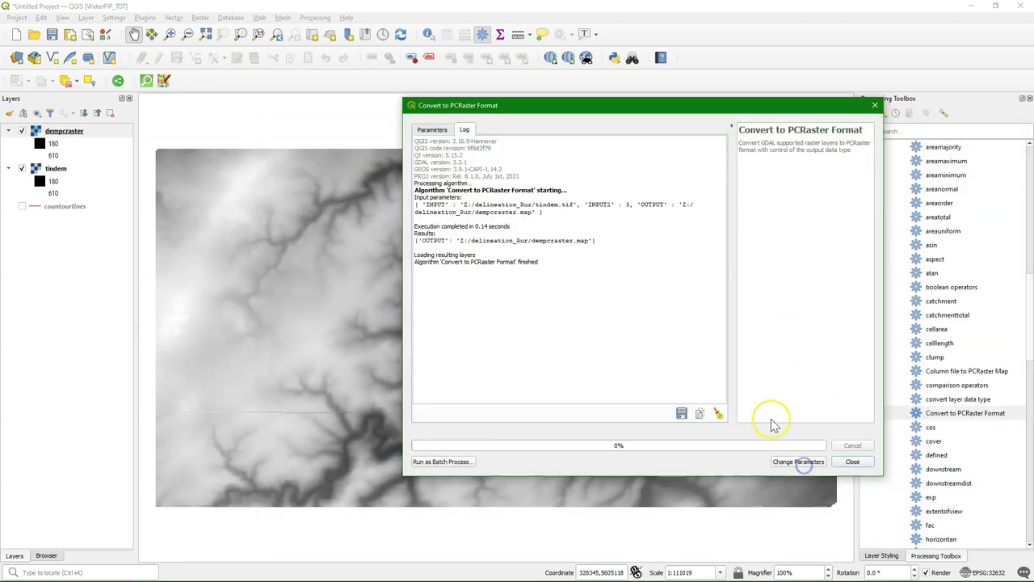
left_click(852, 461)
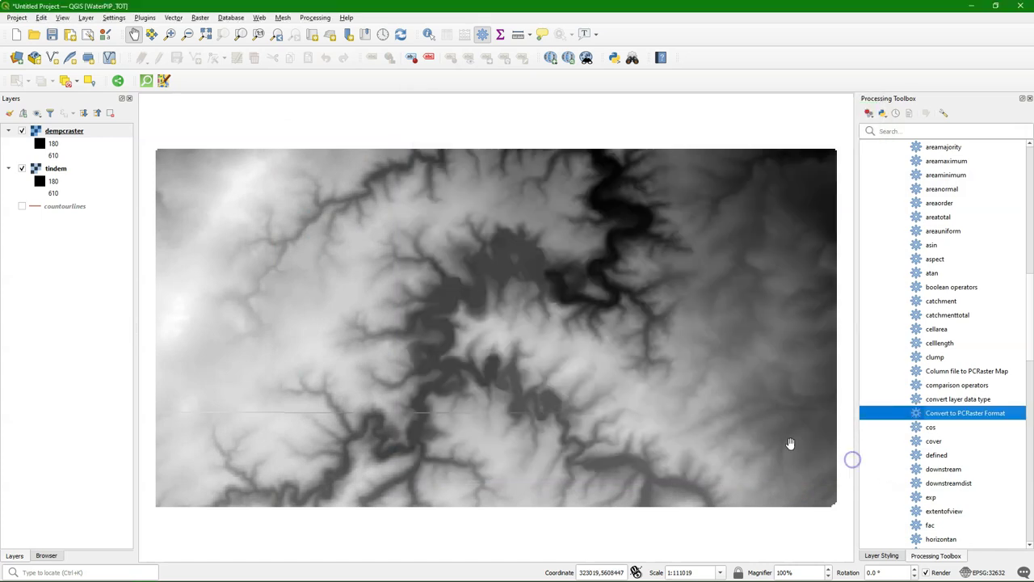
Step: Remove the tindem layer from the project
left_click(56, 168)
right_click(61, 171)
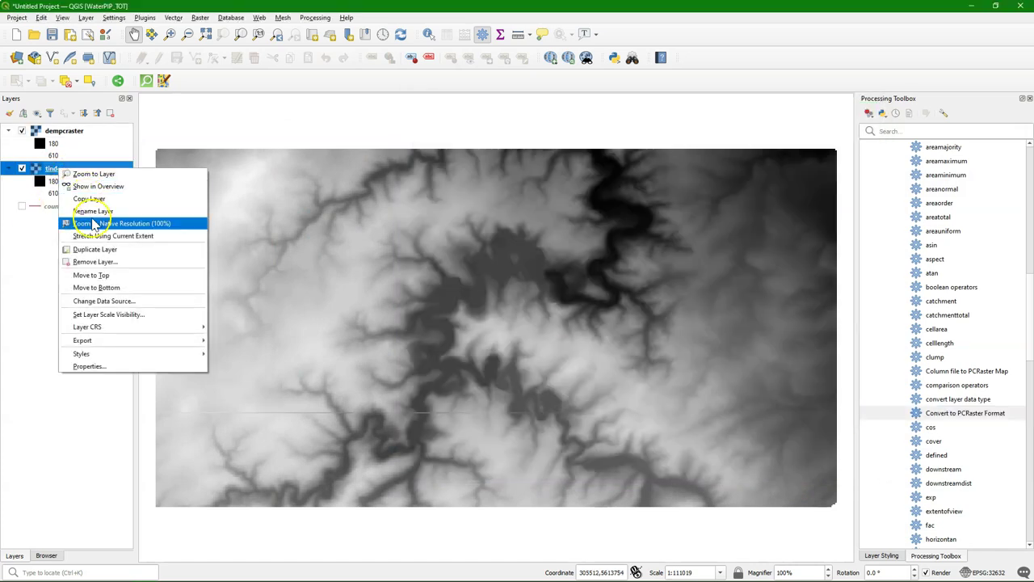
left_click(97, 262)
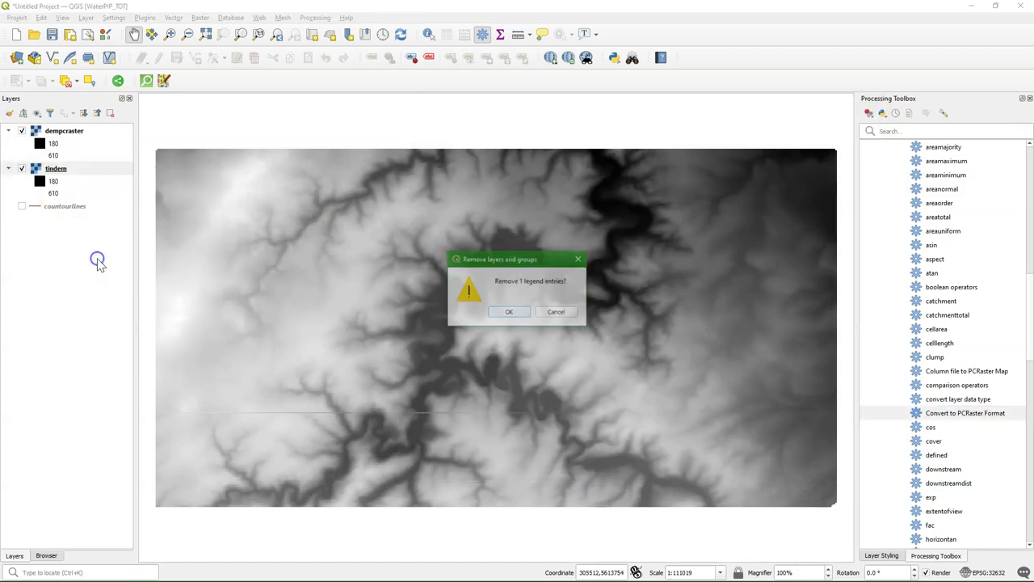
left_click(508, 312)
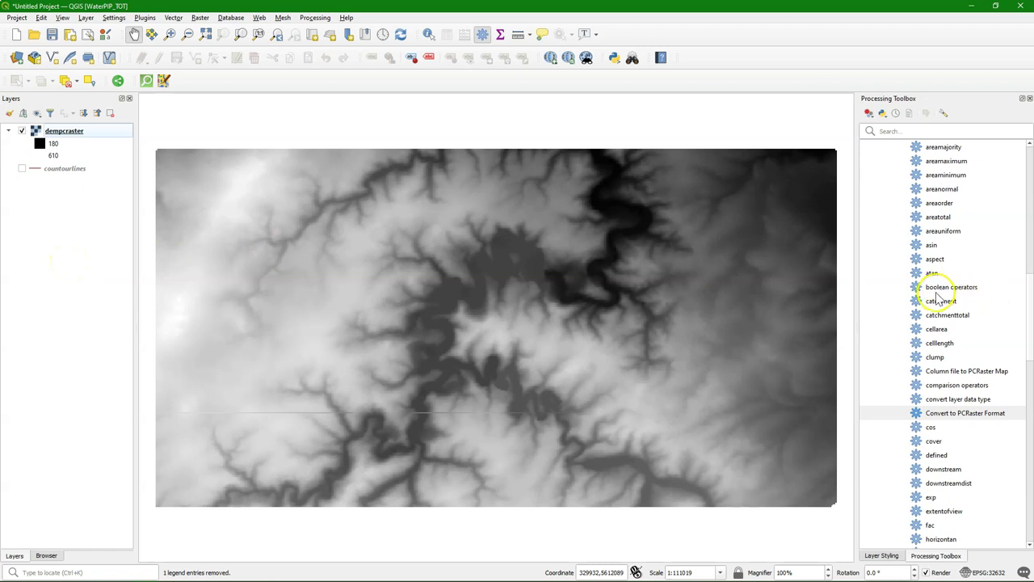
Step: Run PCRaster lddcreate on dempcraster, saving the drain direction output as lddraster.map
scroll(937, 300, "up", 5)
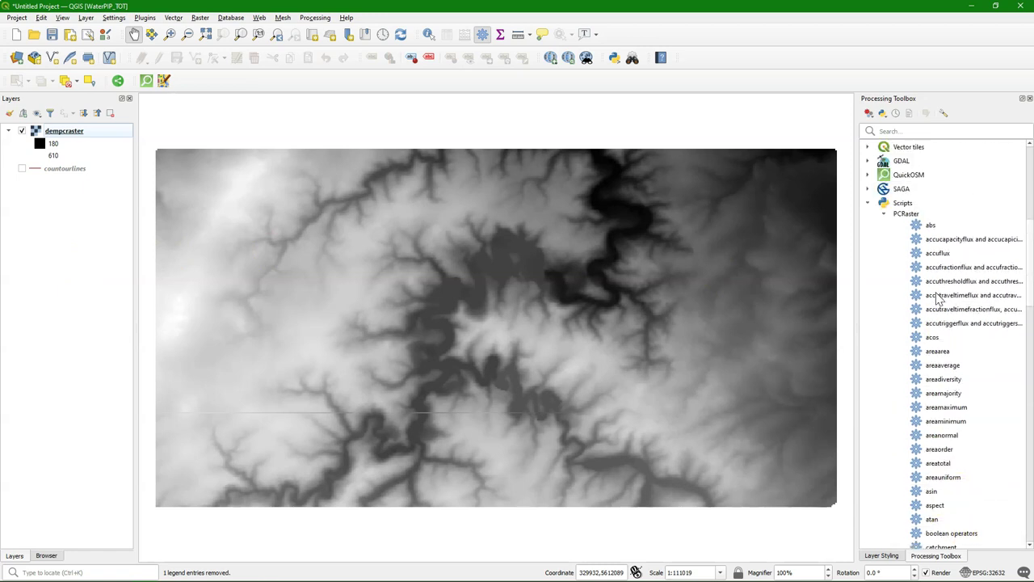
scroll(934, 327, "down", 8)
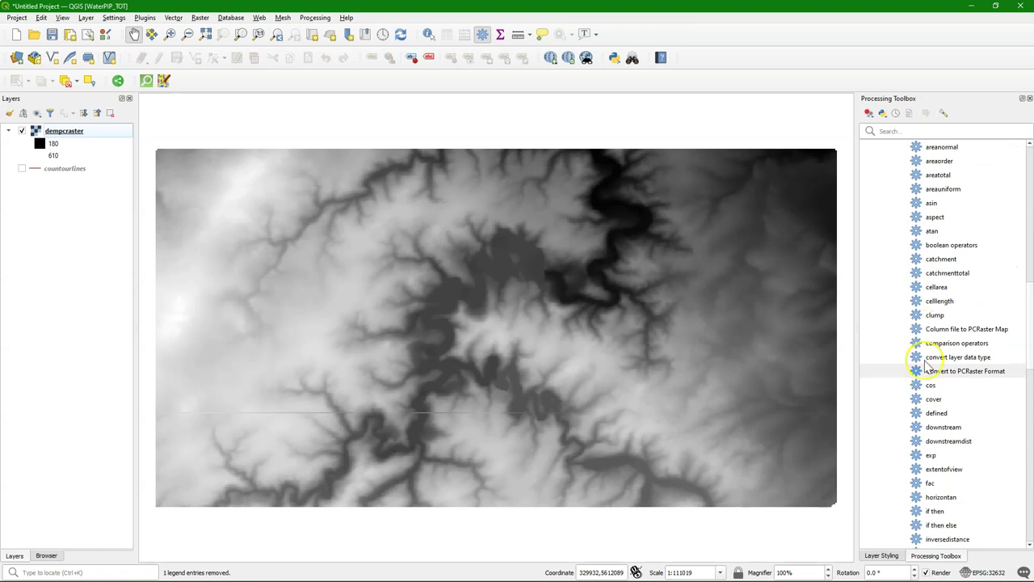
scroll(929, 373, "down", 2)
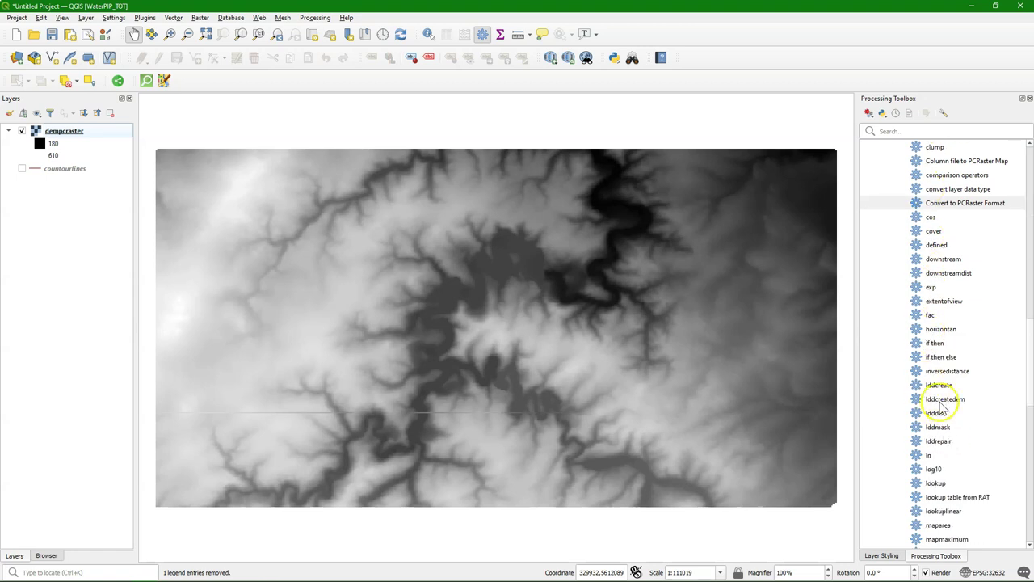
double_click(937, 385)
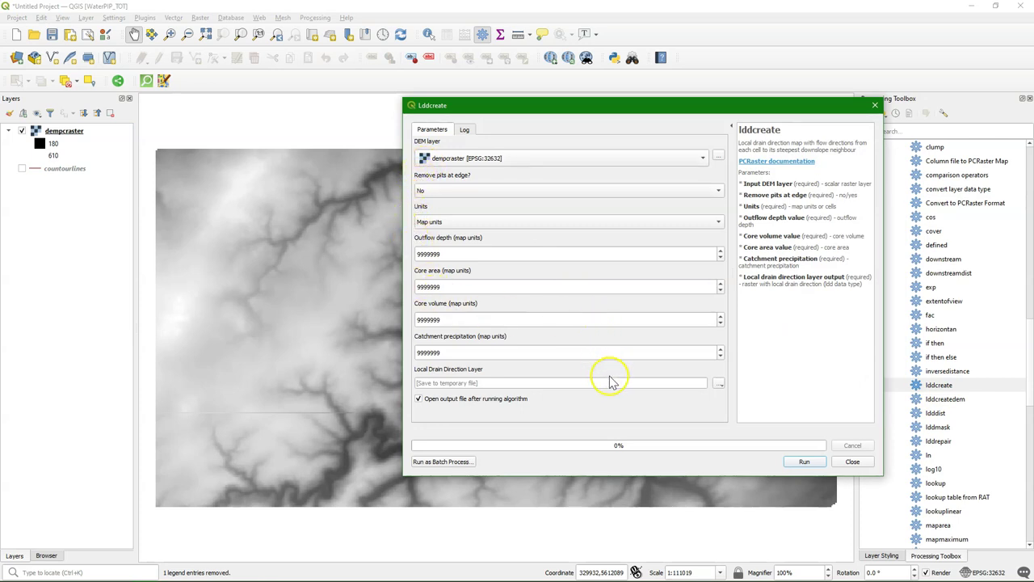
left_click(721, 389)
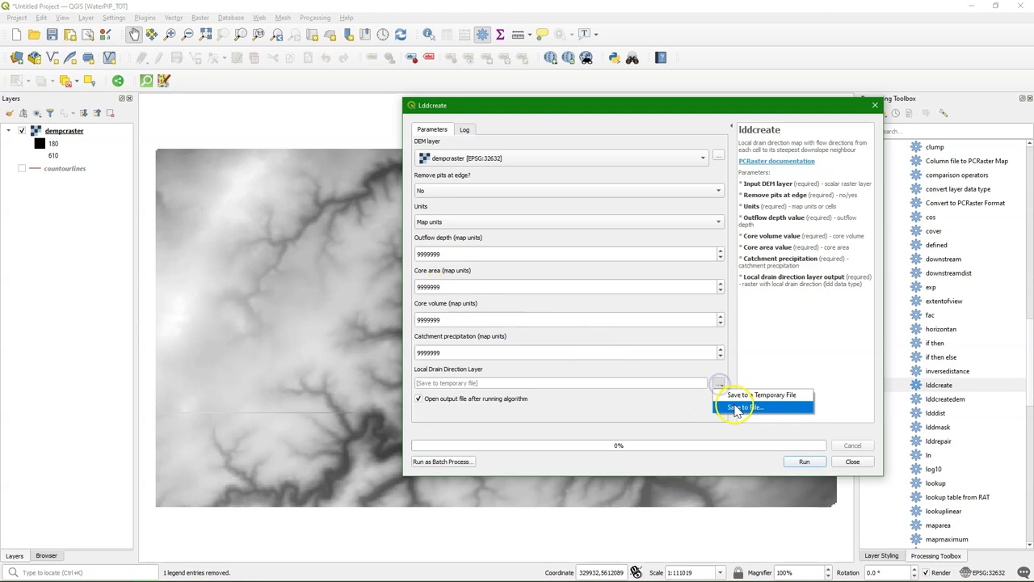
left_click(735, 407)
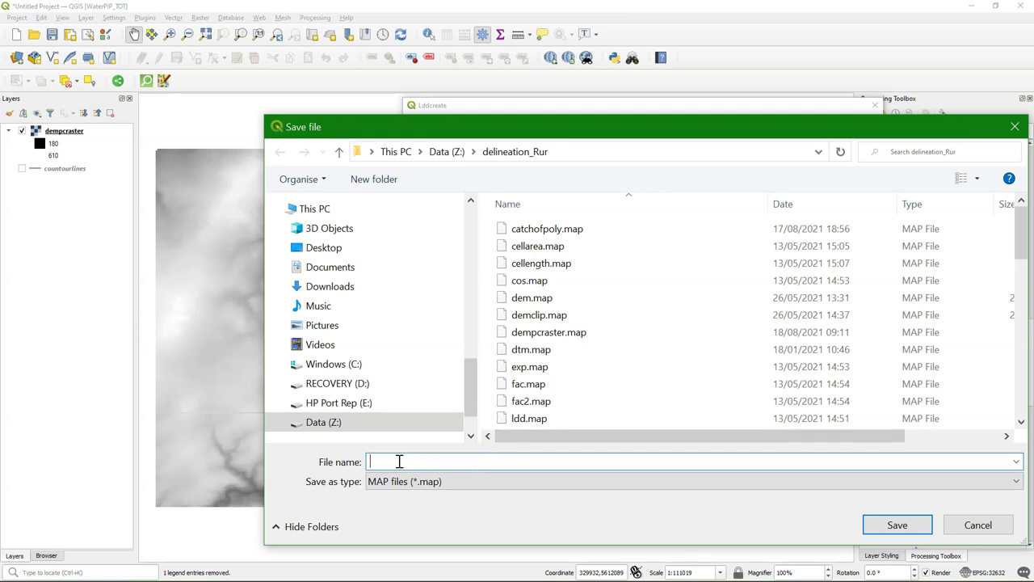
left_click(897, 525)
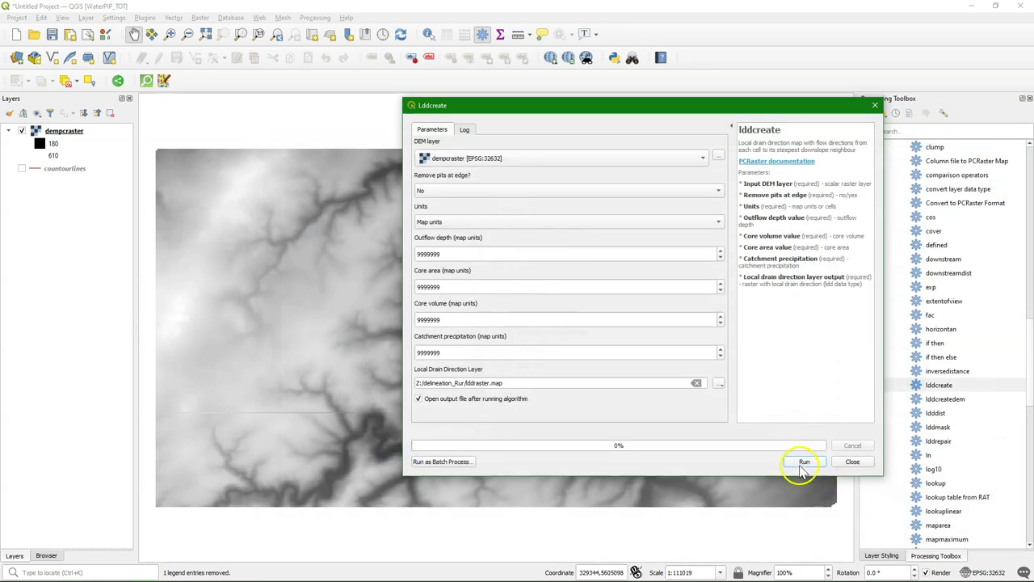
left_click(802, 459)
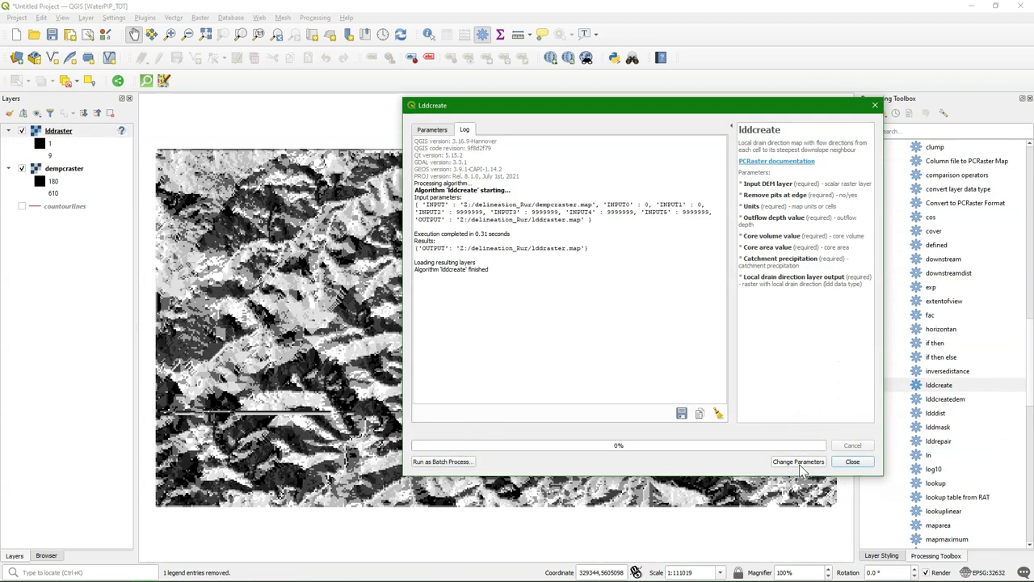
left_click(852, 461)
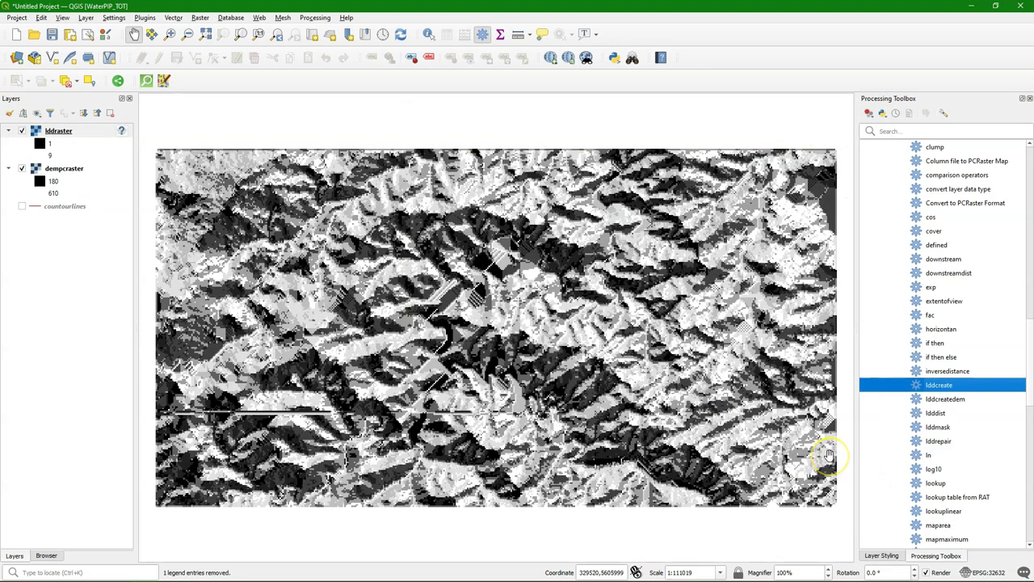
left_click(240, 293)
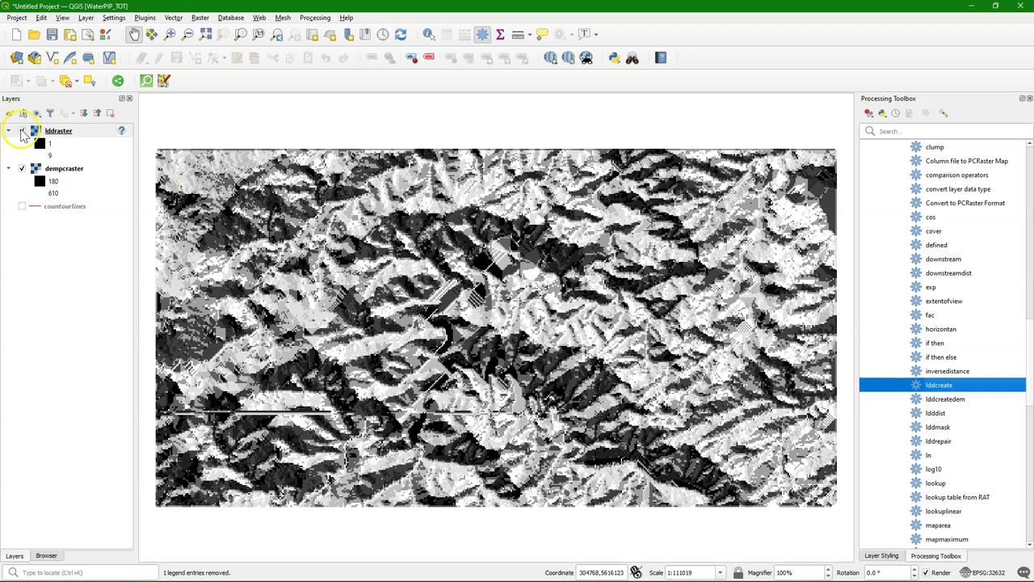
Step: Filter the CRS list for 32632 and set lddraster's layer CRS to WGS 84 / UTM zone 32N
right_click(59, 134)
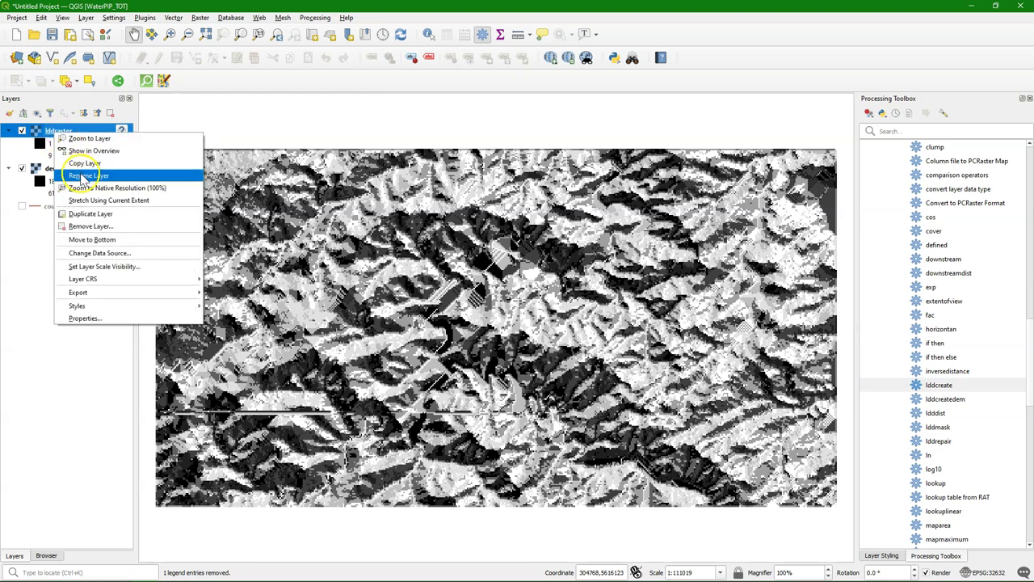
mouse_move(139, 280)
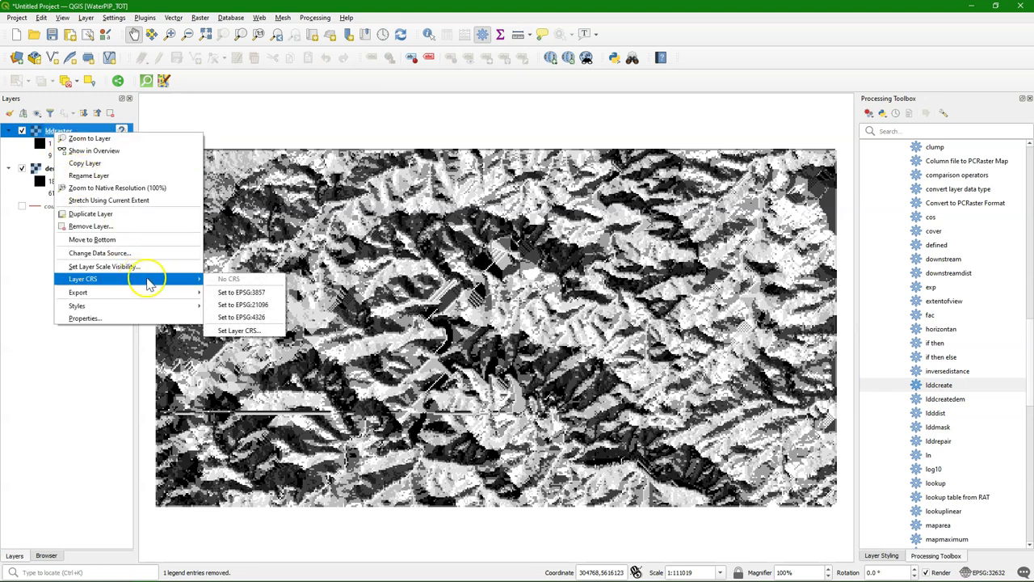
left_click(241, 330)
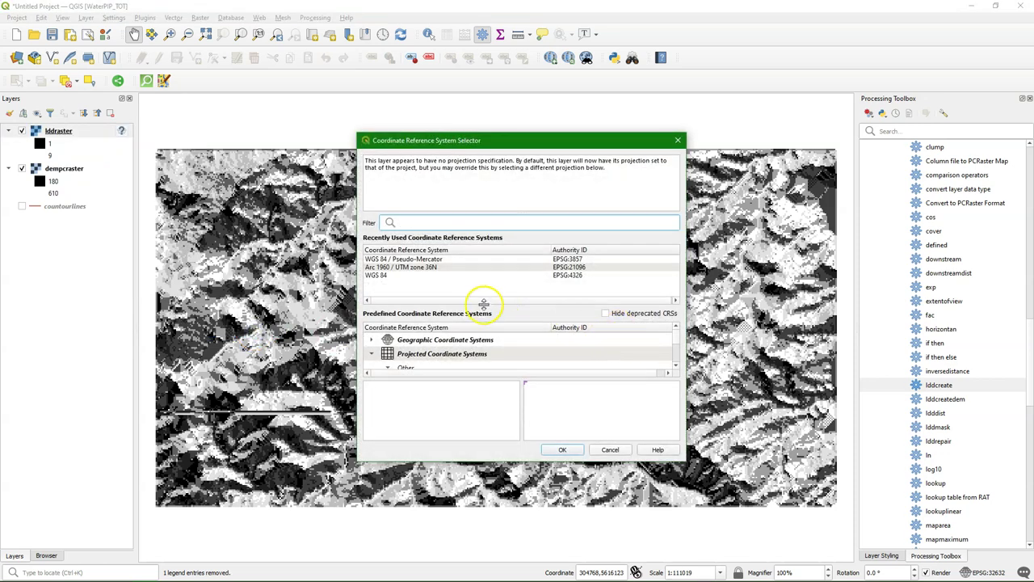
left_click_drag(469, 462, 465, 521)
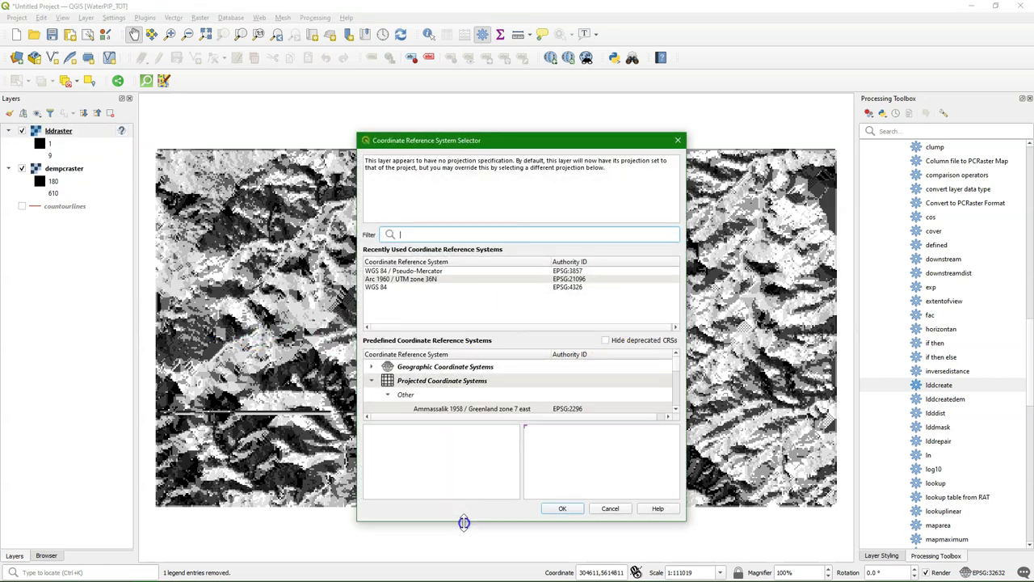
type("32")
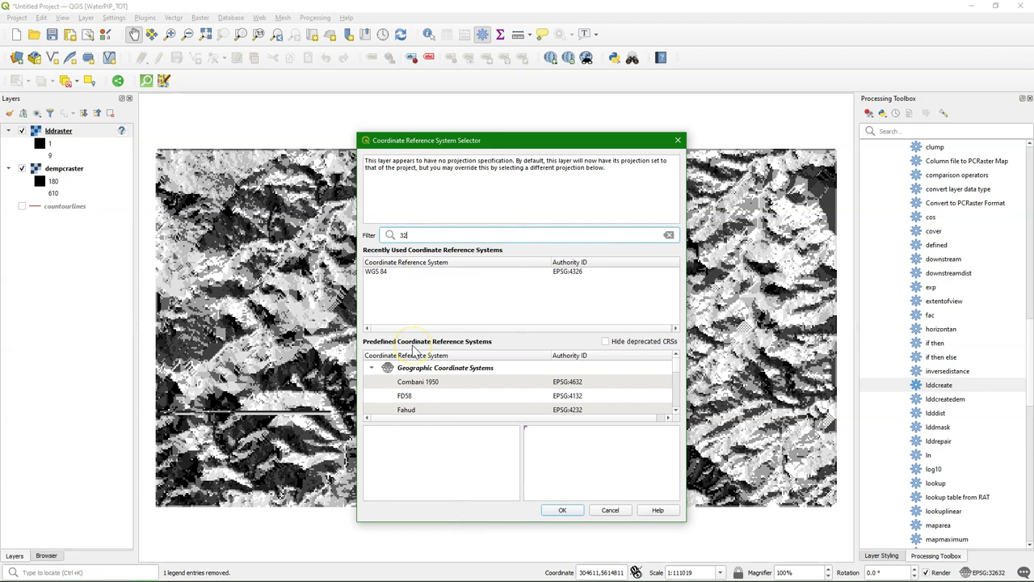
type("632")
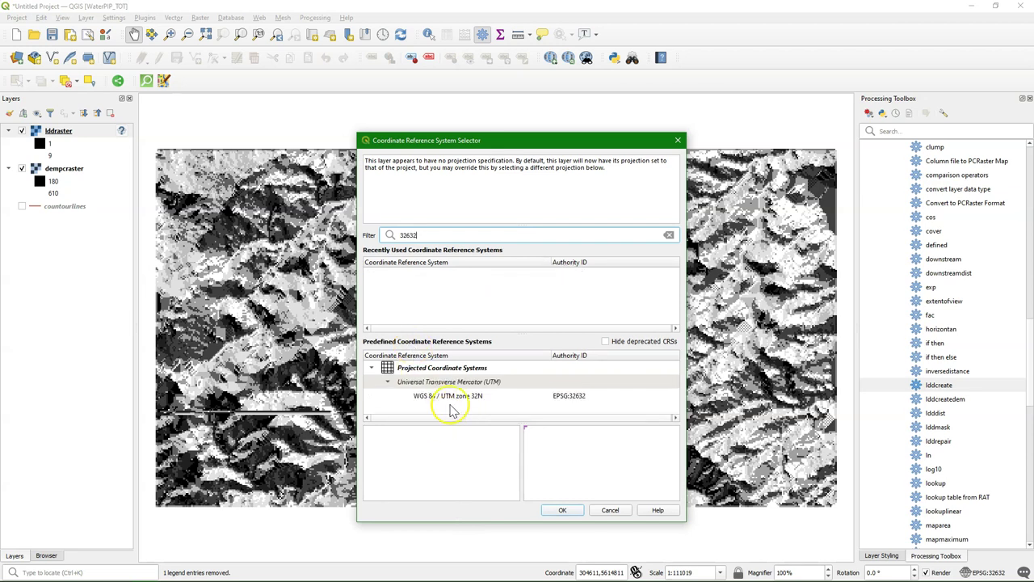
left_click(450, 395)
left_click(566, 508)
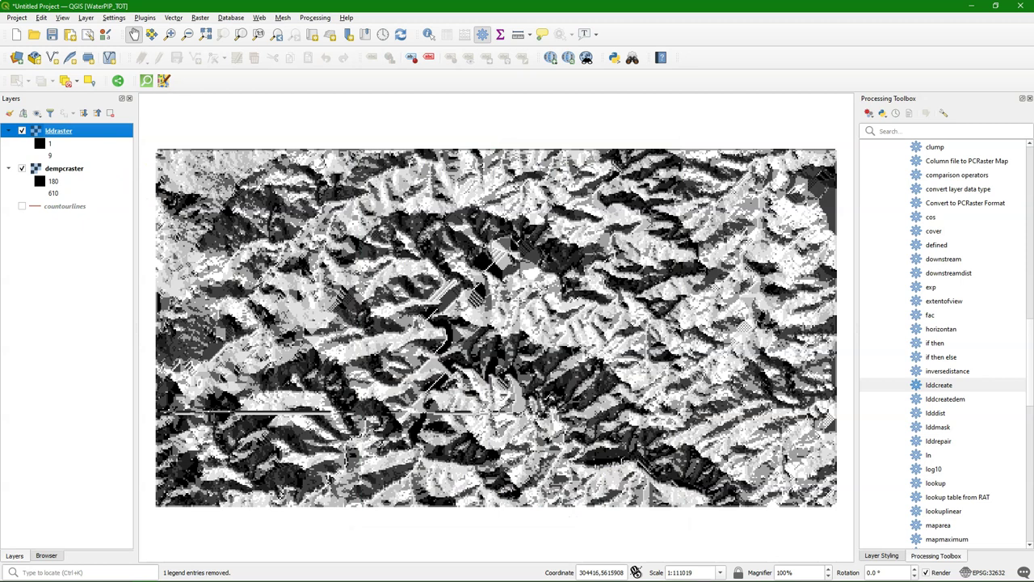
Step: Hide lddraster and start a Polygon scratch layer named Zones in the project CRS EPSG:32632
left_click(22, 131)
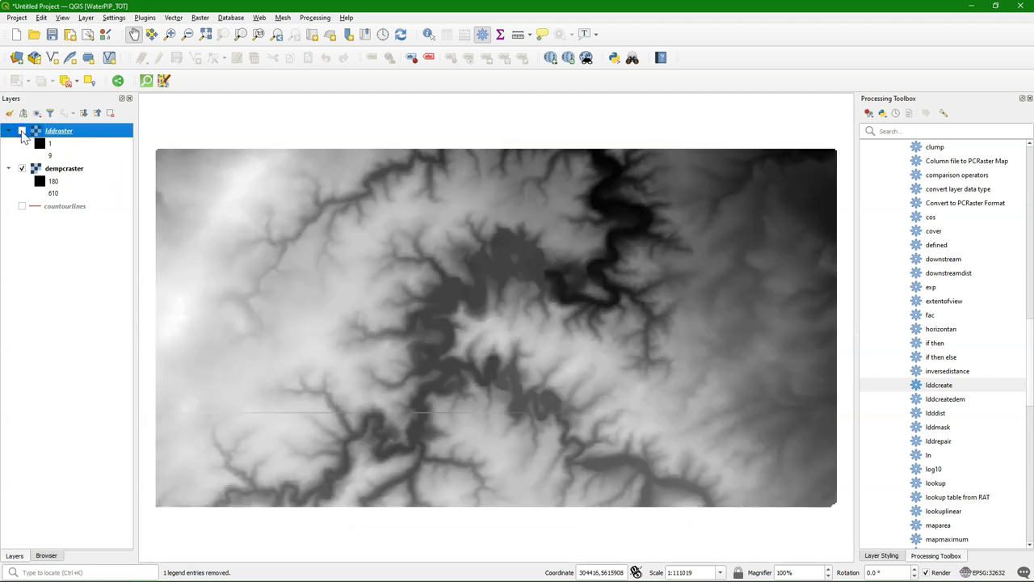
left_click(89, 58)
left_click(478, 150)
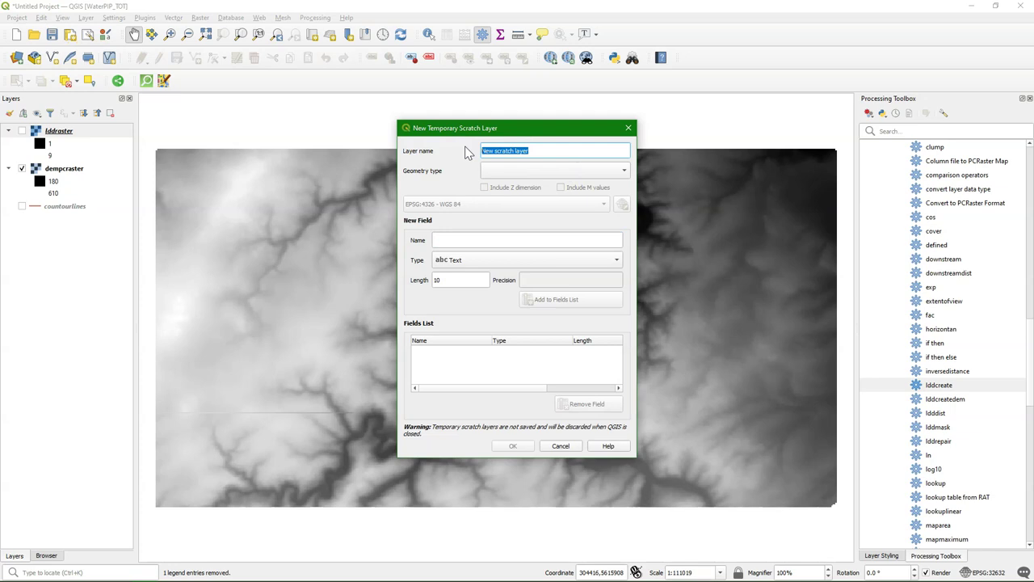
type("Zones")
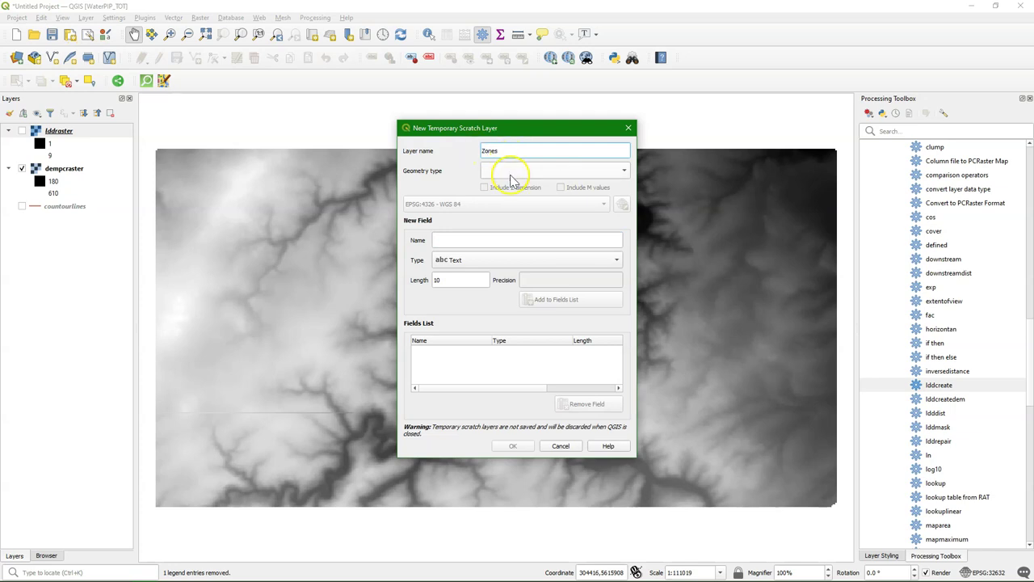
left_click(512, 171)
left_click(521, 227)
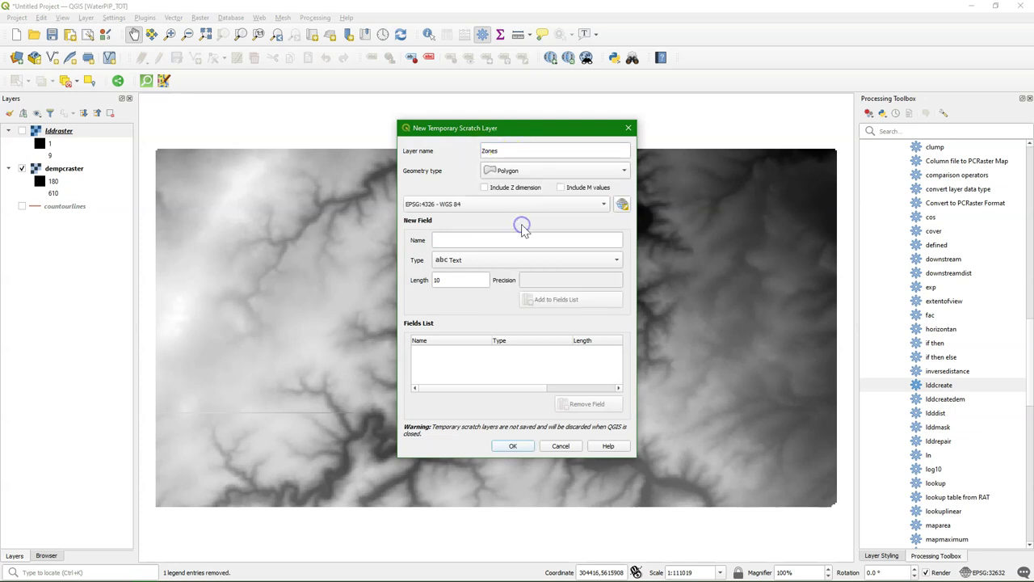
left_click(526, 206)
left_click(530, 214)
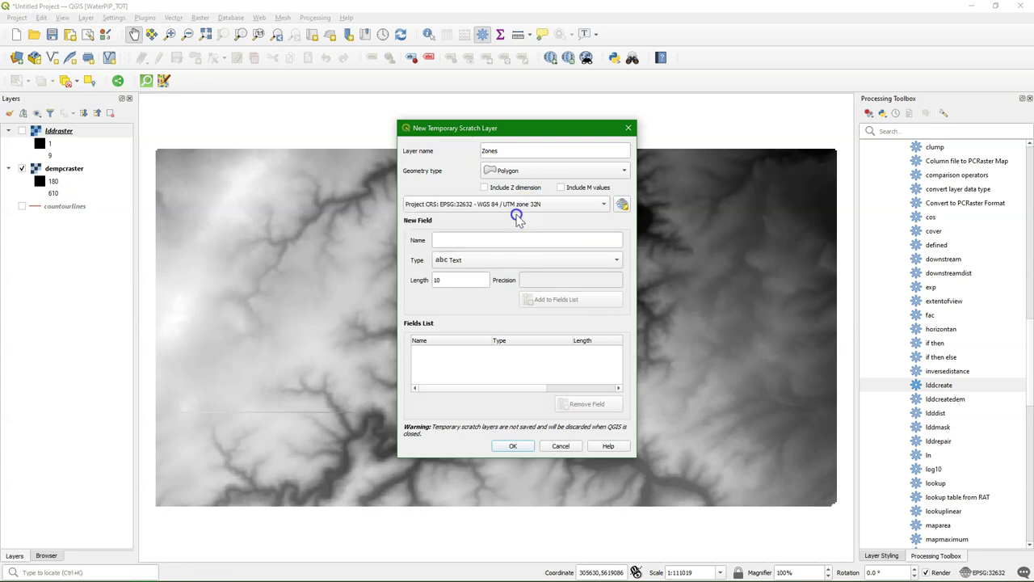
Step: Add a Whole Number field named ID and create the Zones layer
left_click(452, 240)
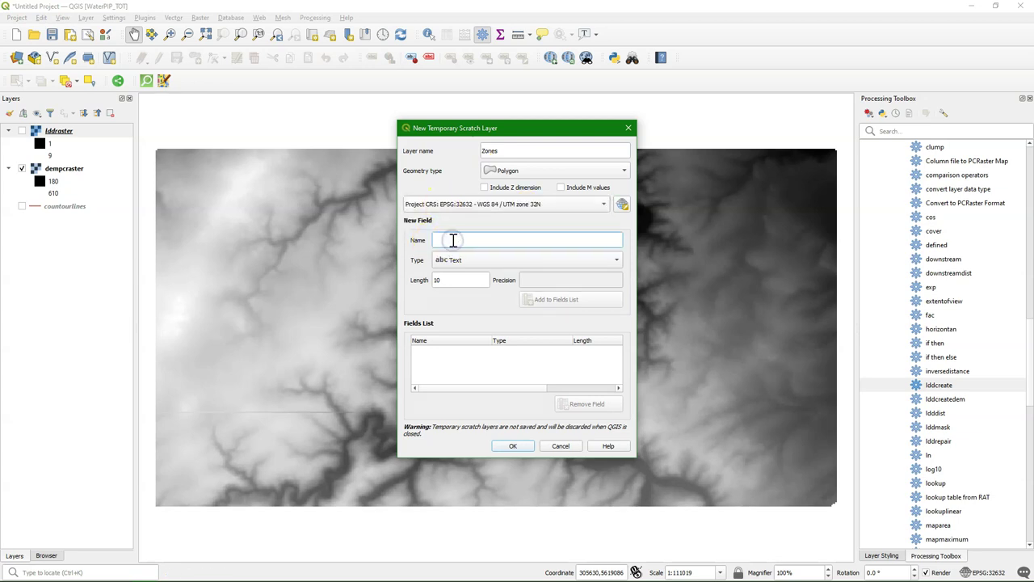
type("ID")
left_click(460, 259)
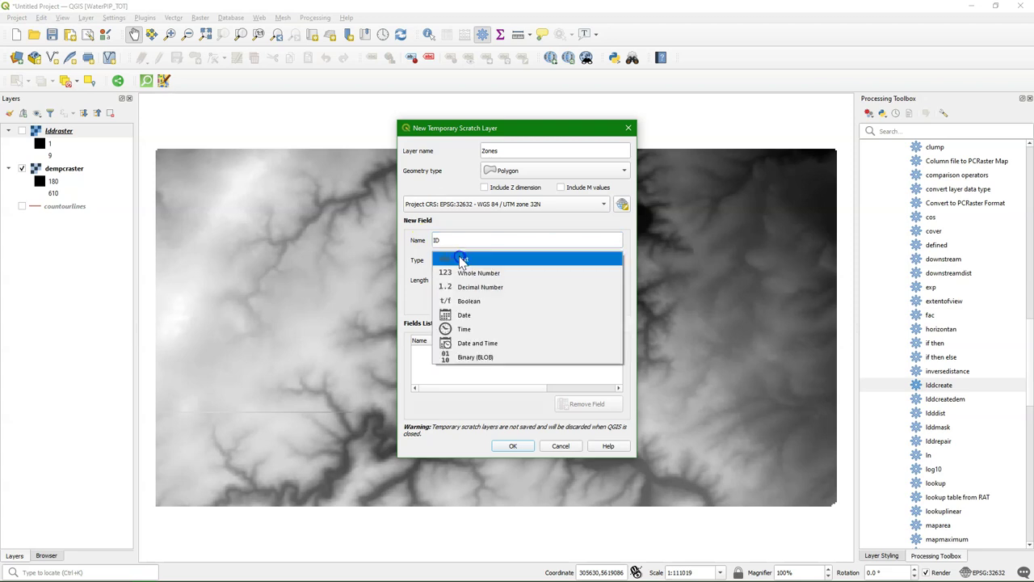
left_click(463, 273)
left_click(541, 300)
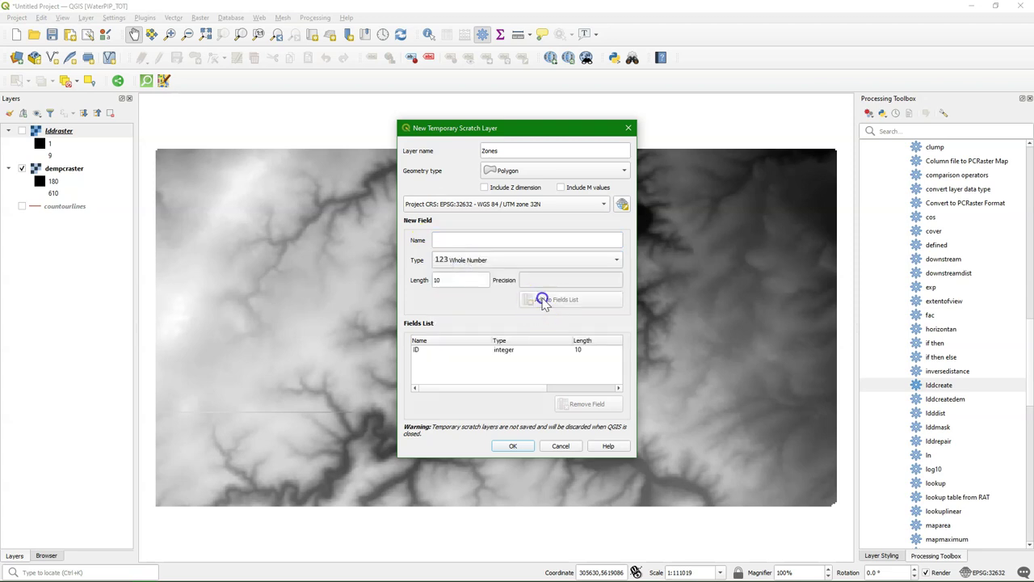
left_click(511, 450)
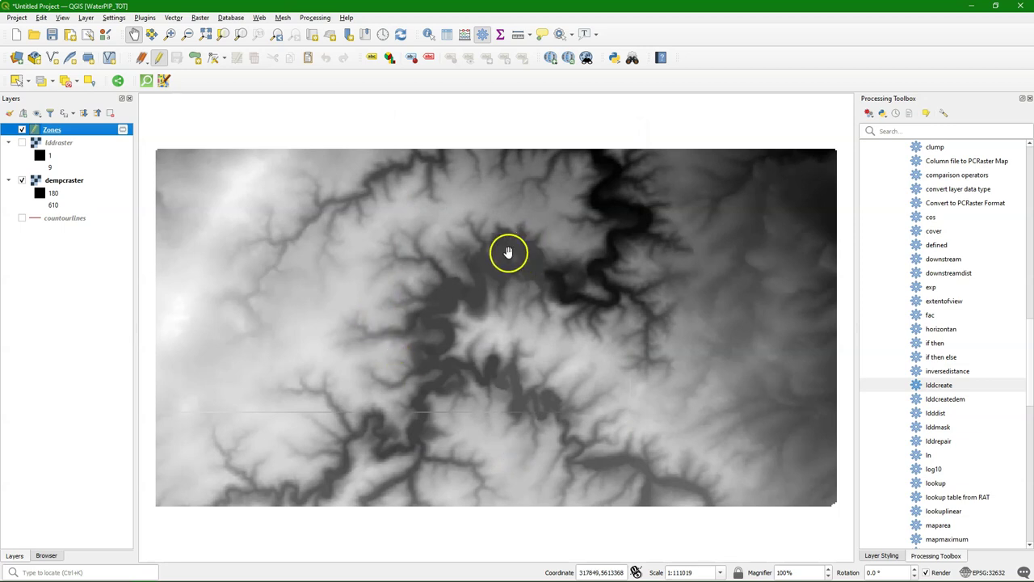
Step: Draw the first zone polygon on the Zones layer and give it ID 1
scroll(457, 261, "up", 2)
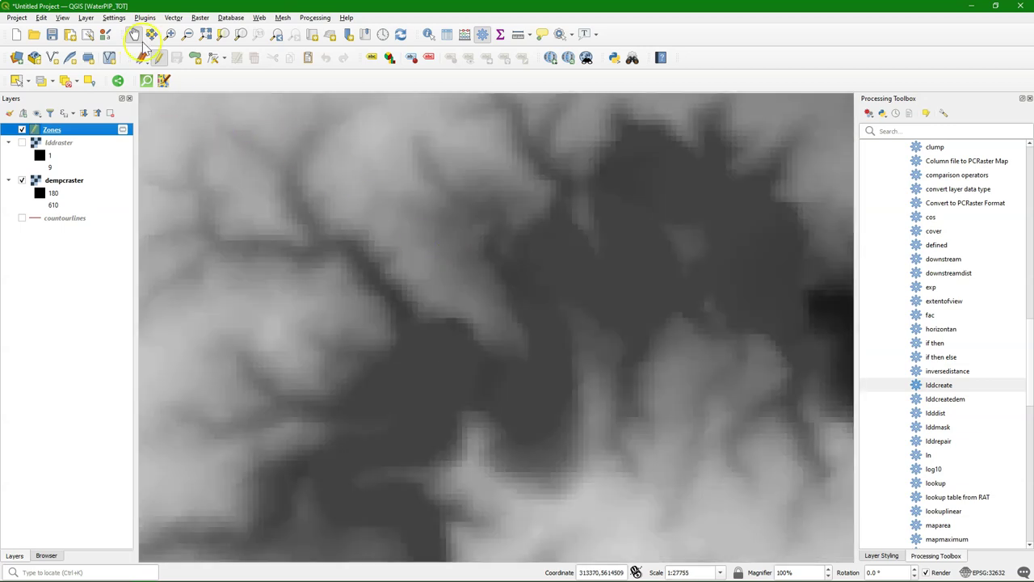
left_click(195, 57)
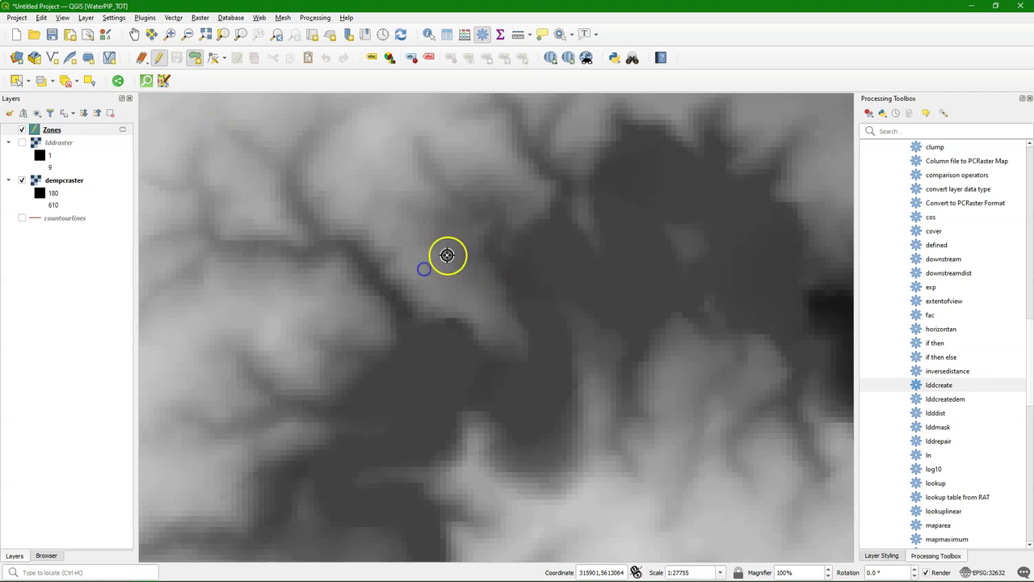
left_click(474, 284)
left_click(441, 291)
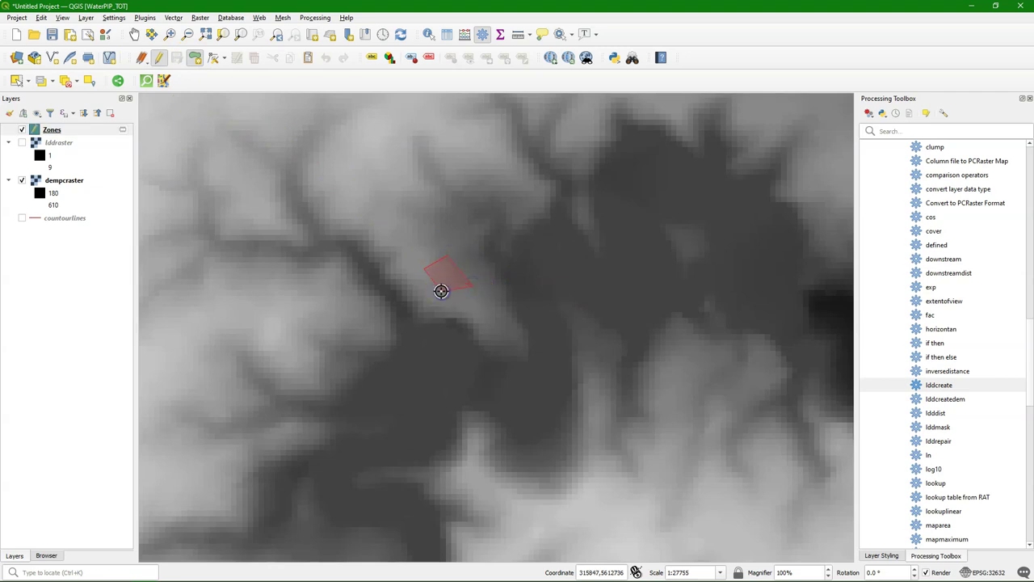
right_click(441, 291)
type("1")
left_click(533, 425)
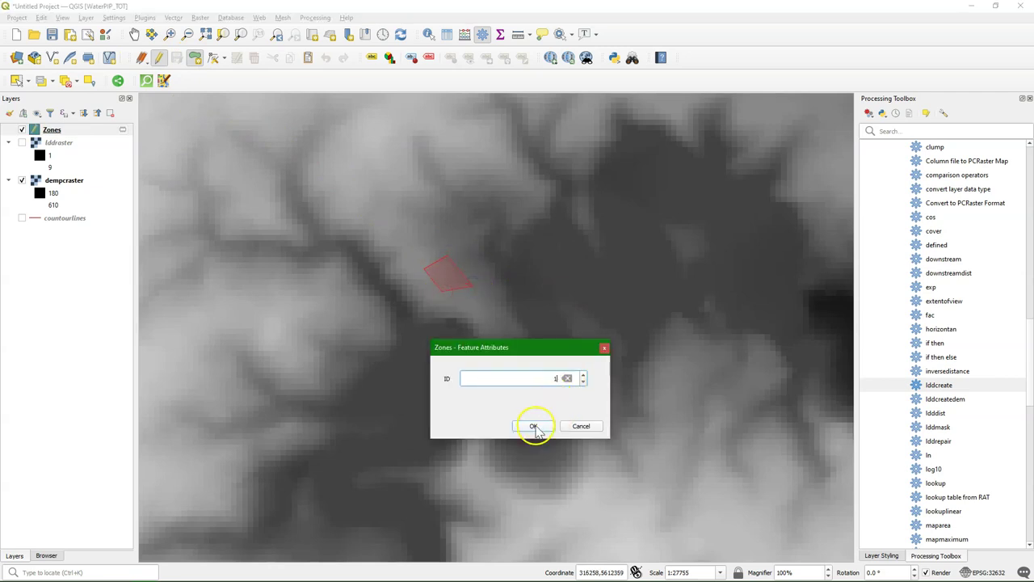
Step: Finish the second and third zone polygons, giving the third one ID 3
scroll(526, 396, "down", 2)
scroll(559, 420, "up", 1)
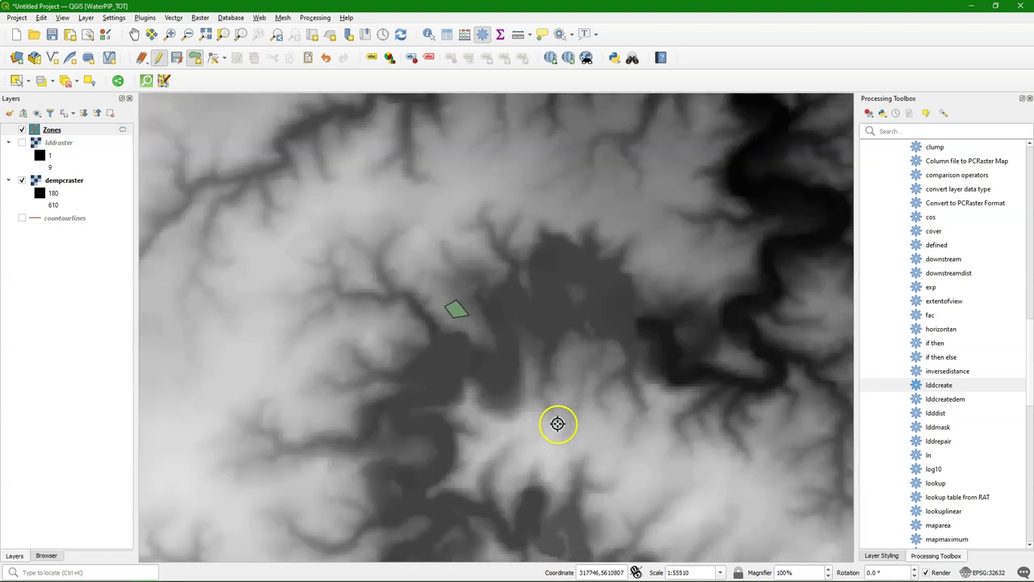
right_click(567, 379)
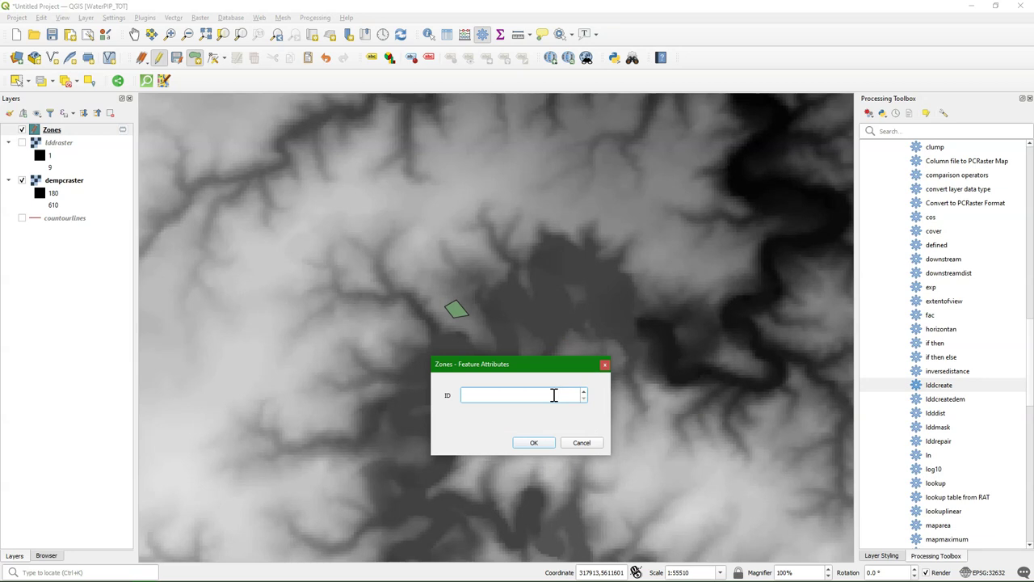
left_click(533, 441)
scroll(538, 441, "down", 1)
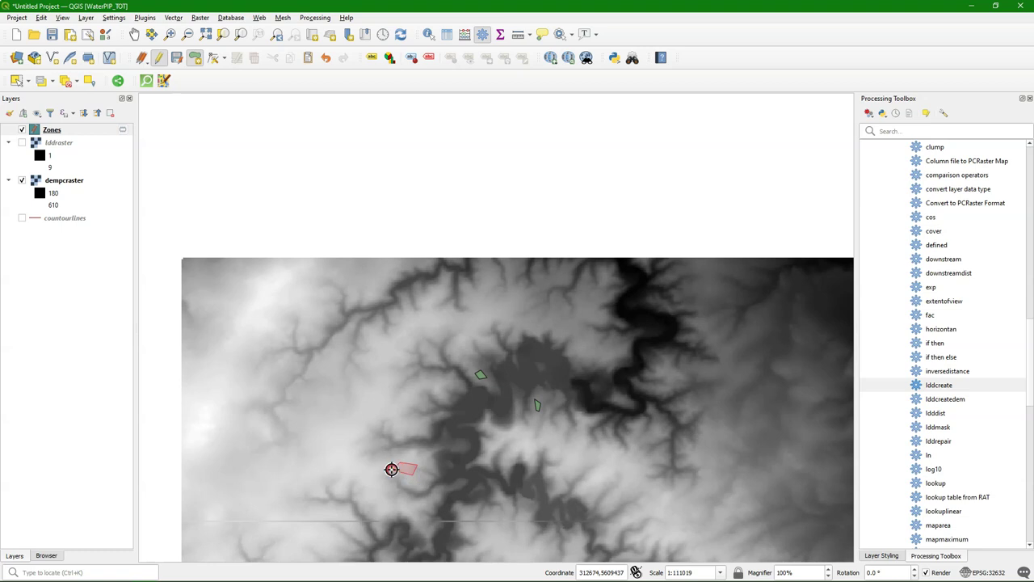
right_click(391, 469)
type("3")
left_click(529, 459)
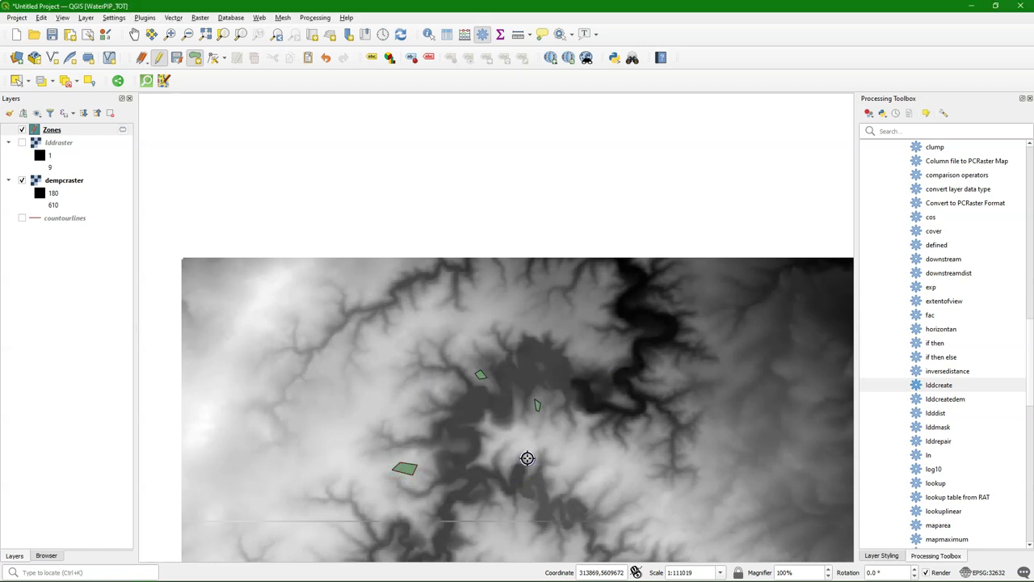
Step: Stop editing Zones and save the new polygons
left_click(161, 61)
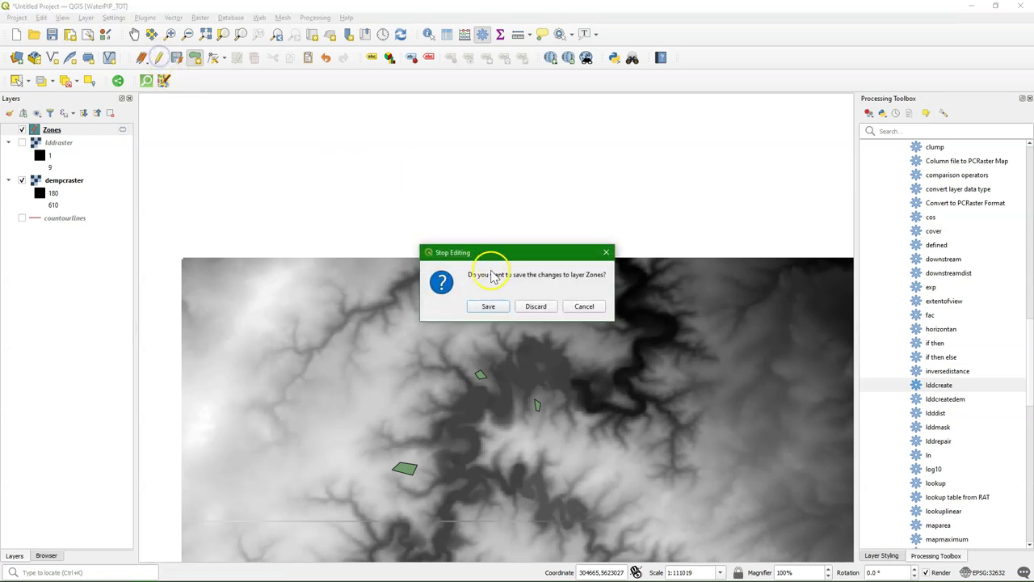
left_click(483, 306)
left_click(65, 145)
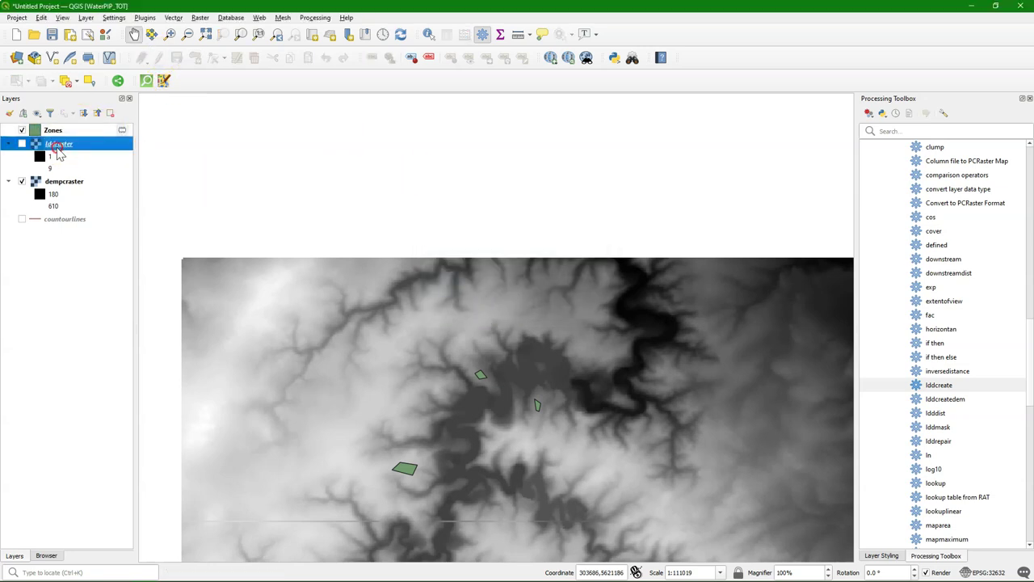
Step: Zoom to lddraster and open Rasterize with Zones as input and ID as burn-in field
right_click(69, 145)
left_click(86, 155)
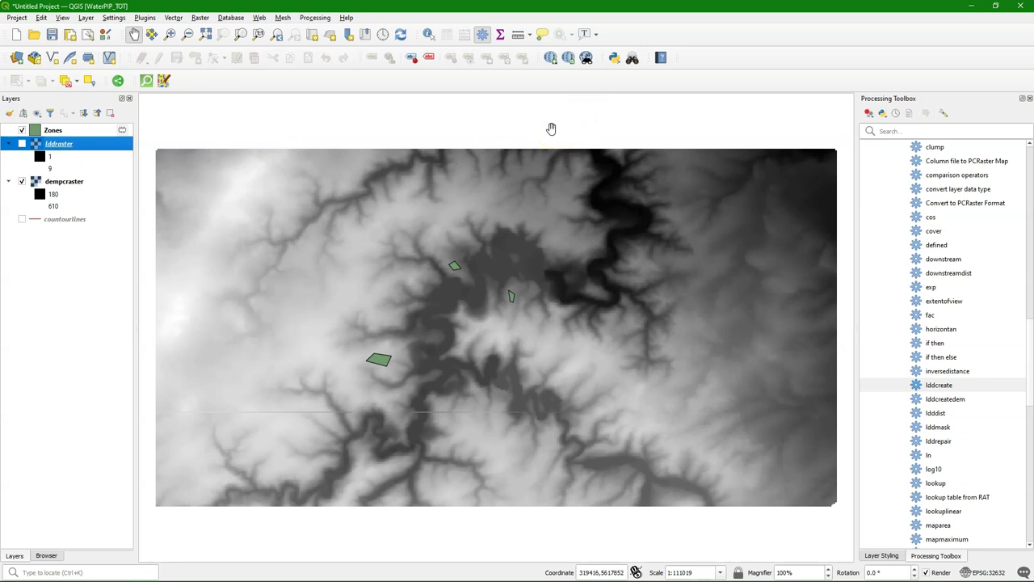
left_click(202, 18)
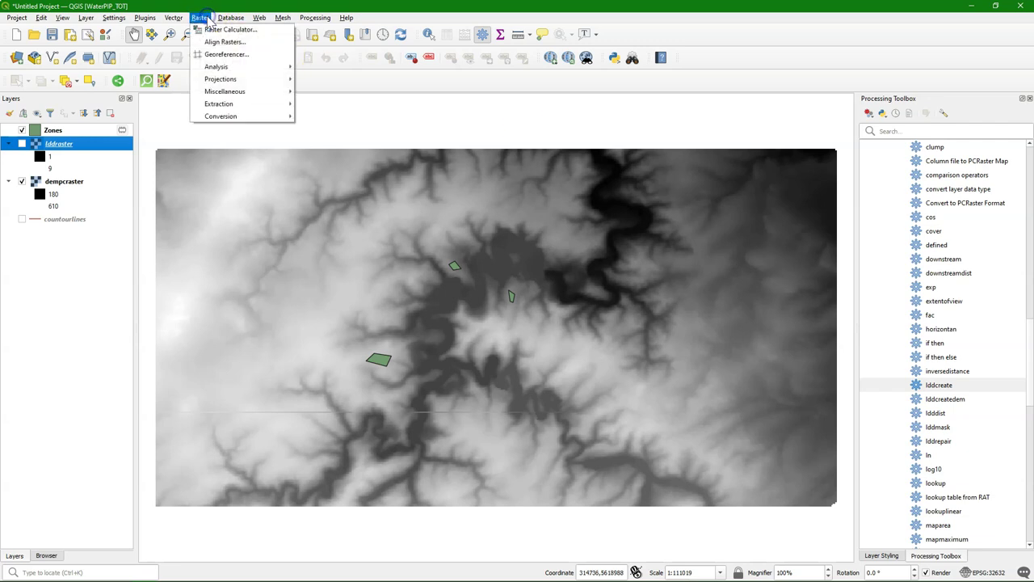
left_click(269, 121)
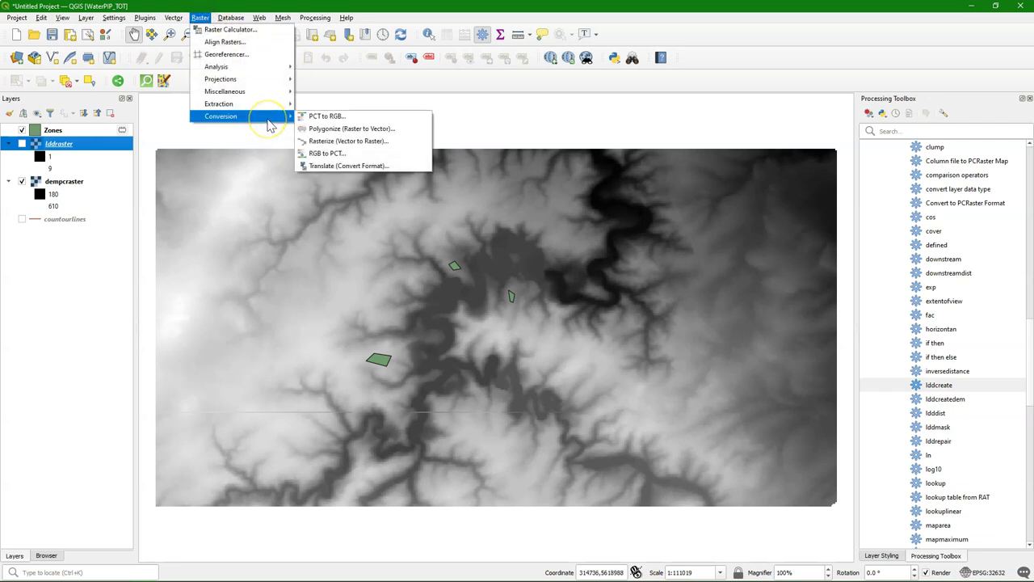
left_click(334, 140)
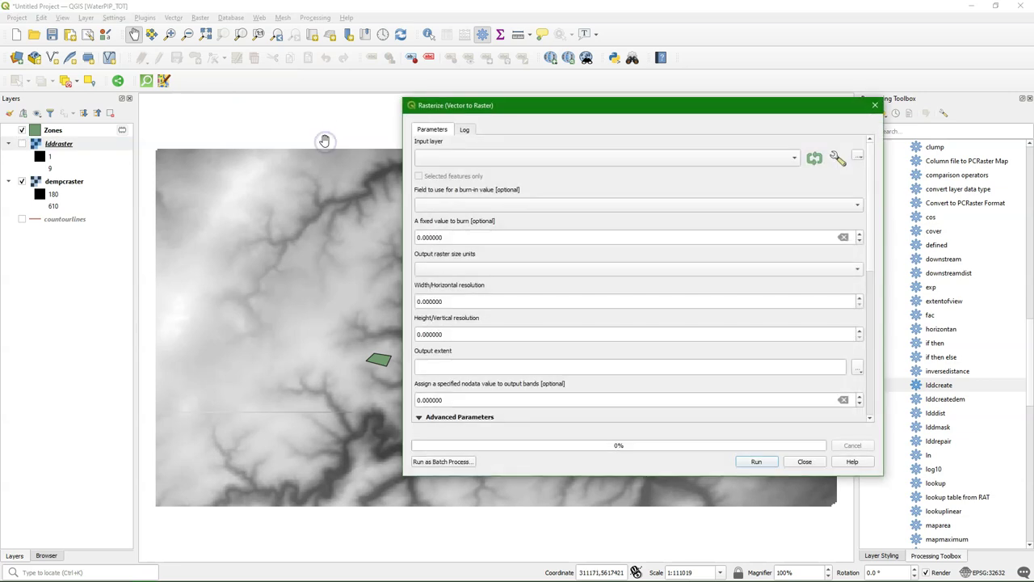
left_click(425, 156)
left_click(444, 171)
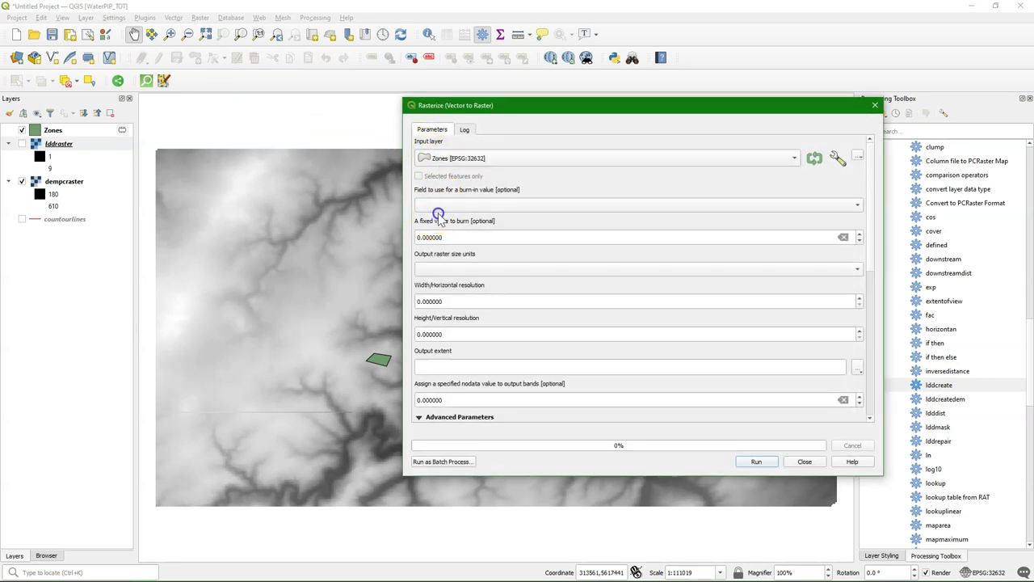
left_click(439, 207)
left_click(439, 215)
Step: Set the output resolution to 50 × 50 georeferenced units
left_click(419, 255)
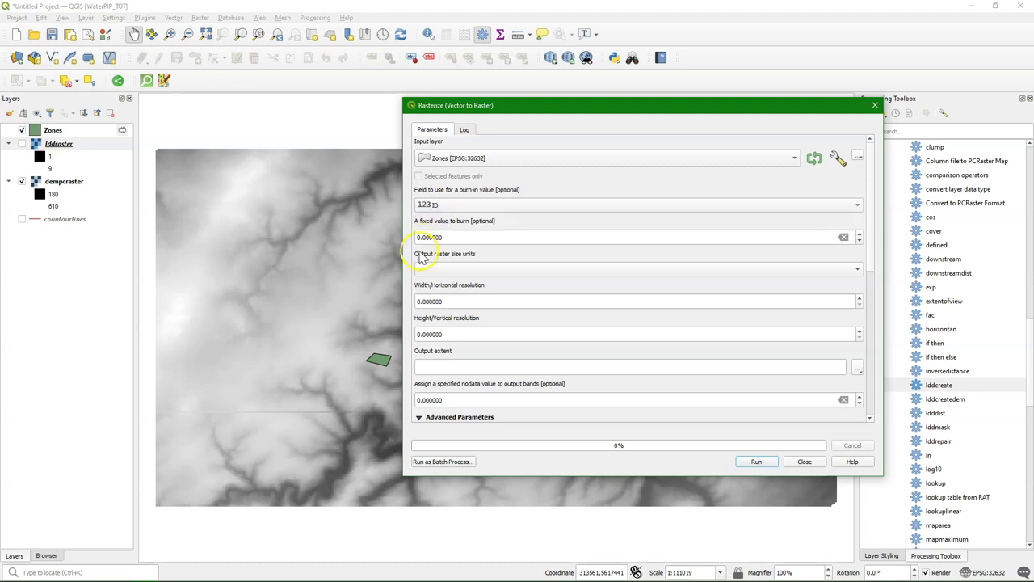
left_click_drag(757, 120, 622, 117)
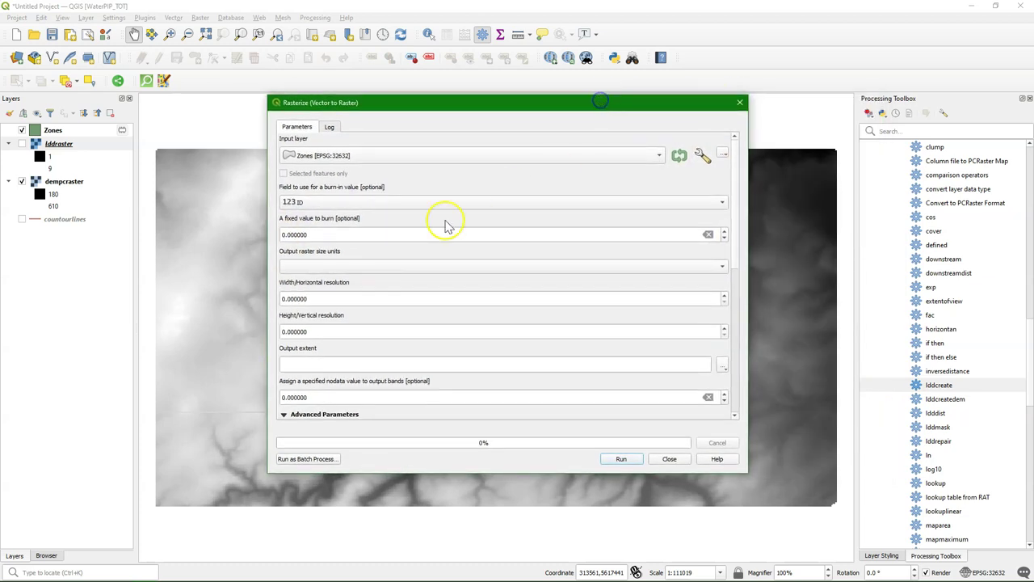
left_click(316, 298)
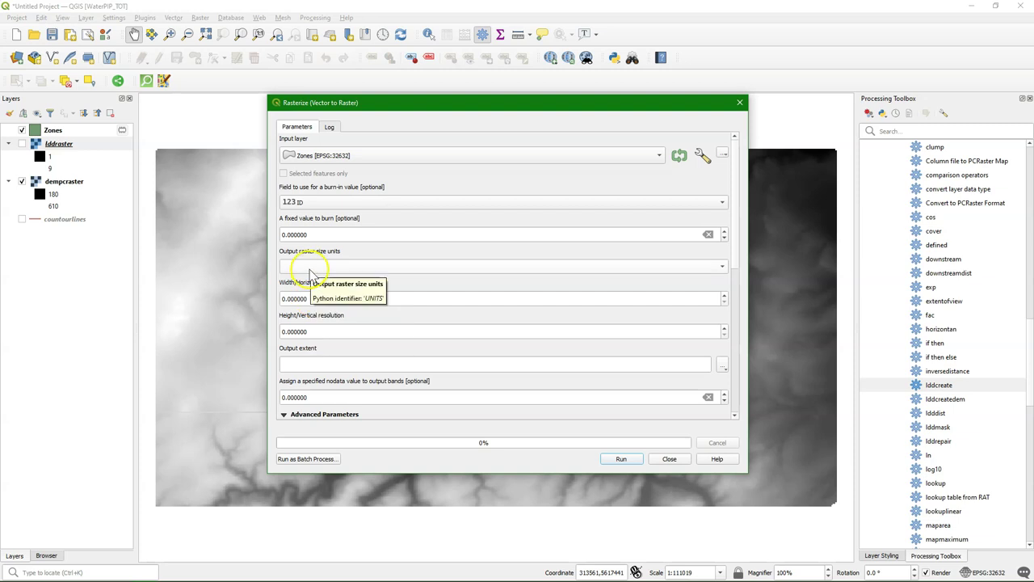
left_click(310, 267)
left_click(307, 276)
left_click_drag(323, 296, 264, 292)
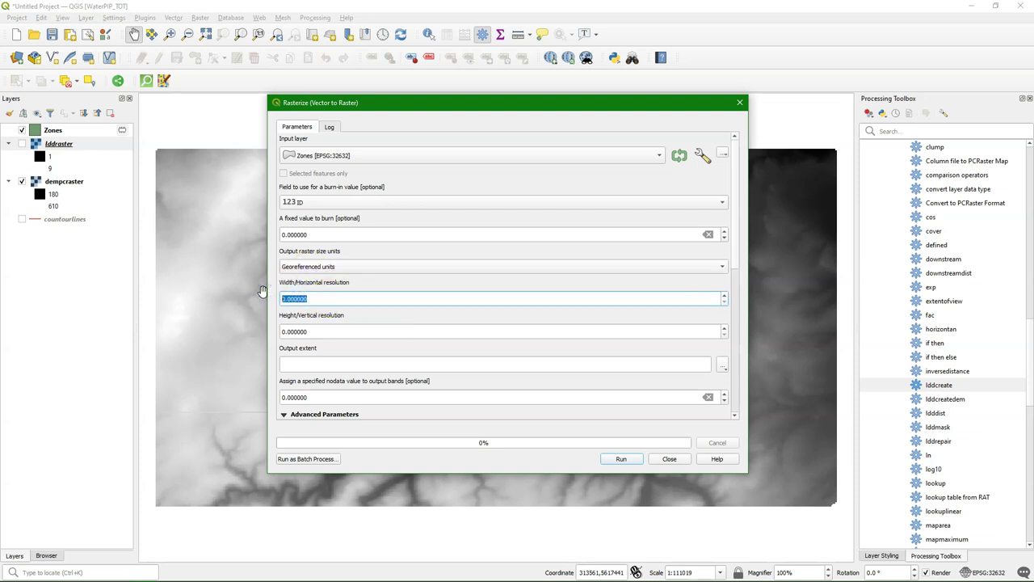
type("50")
key("Tab")
type("50")
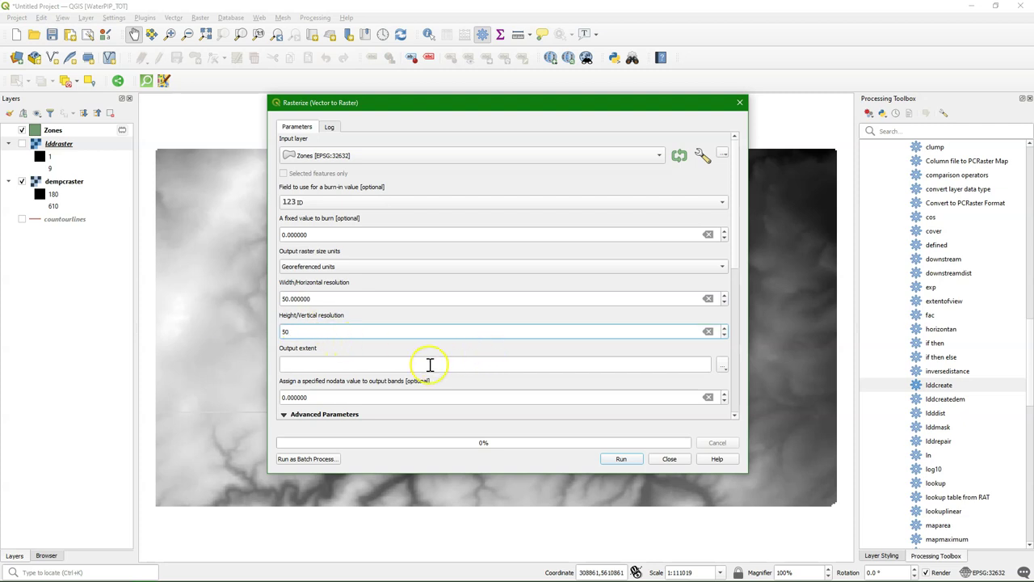
Step: Calculate the output extent from the lddraster layer
left_click_drag(736, 256, 732, 305)
left_click(723, 245)
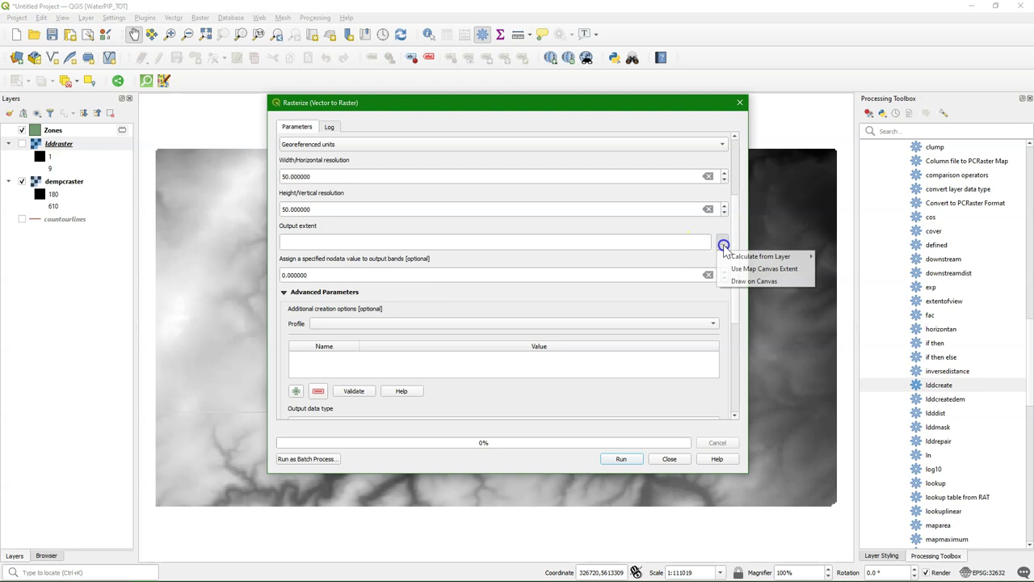
left_click(735, 256)
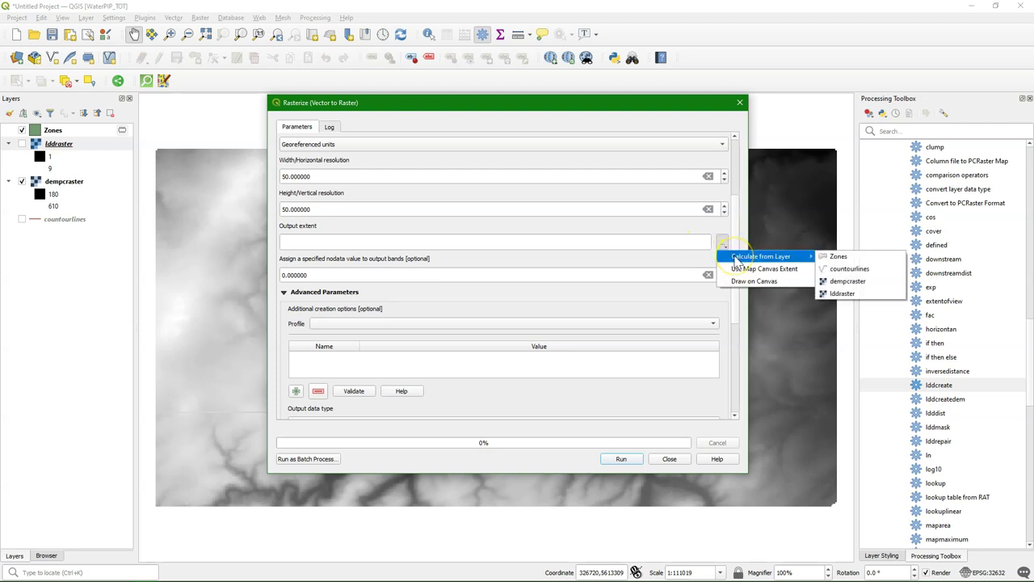
left_click(842, 293)
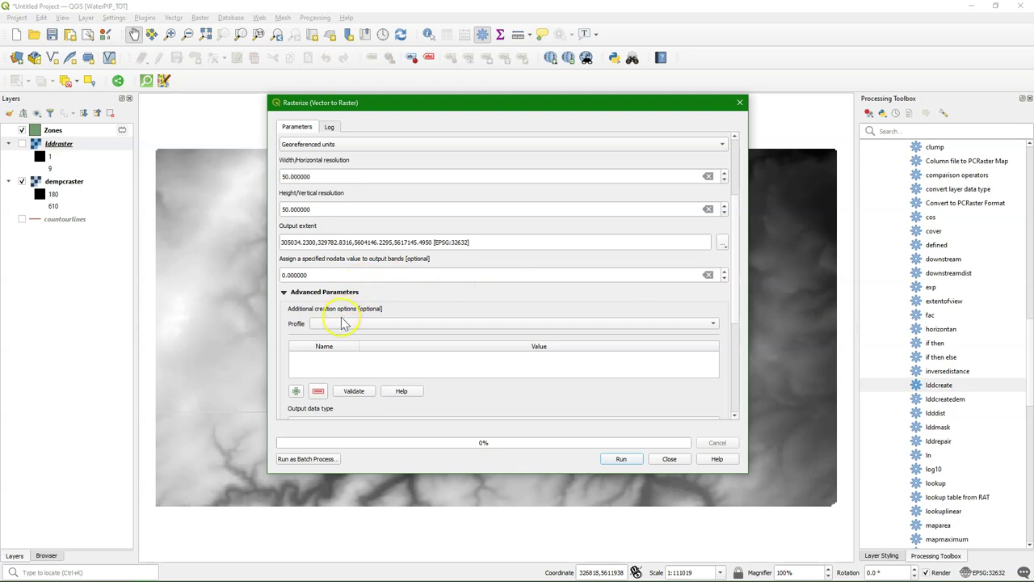
left_click_drag(737, 315, 722, 412)
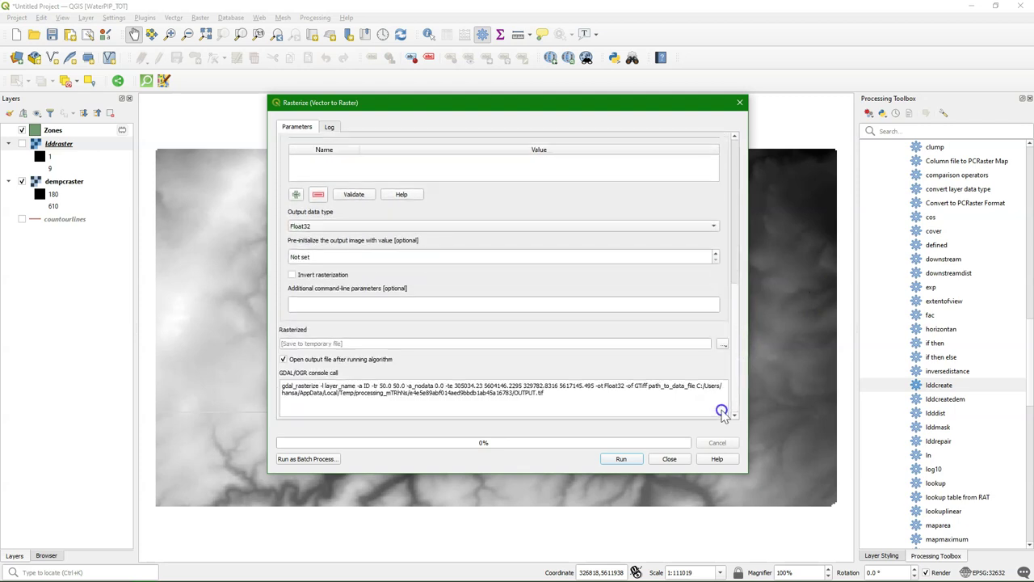
Step: Save the rasterized output as the TIF file zoneraster.tif and run the tool
left_click(722, 343)
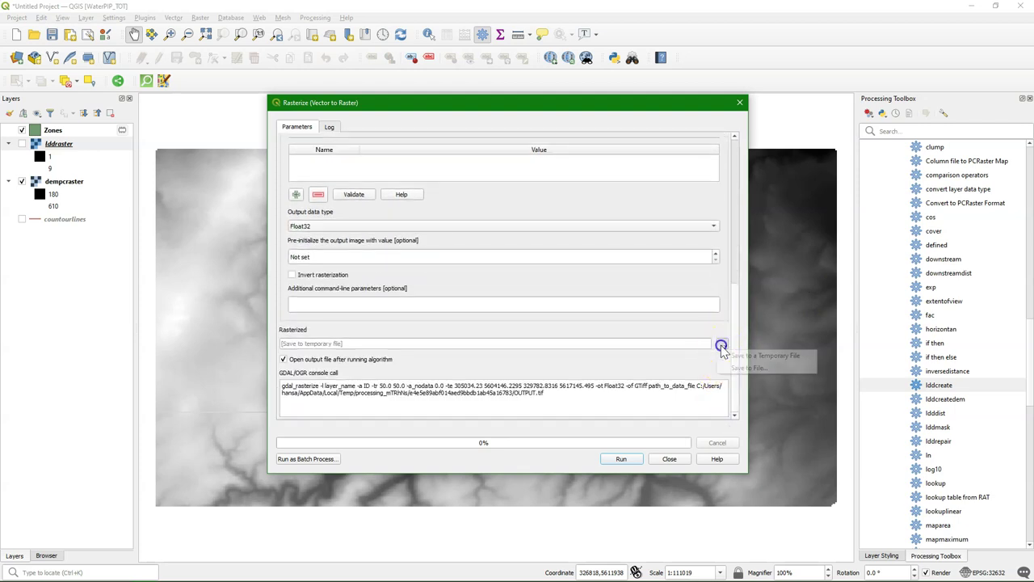
left_click(734, 368)
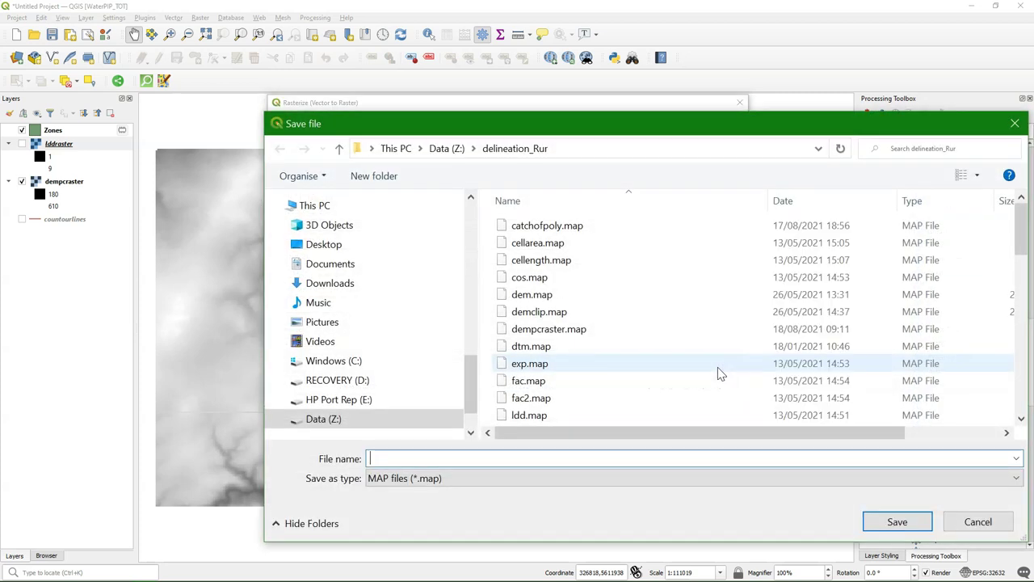
left_click(461, 479)
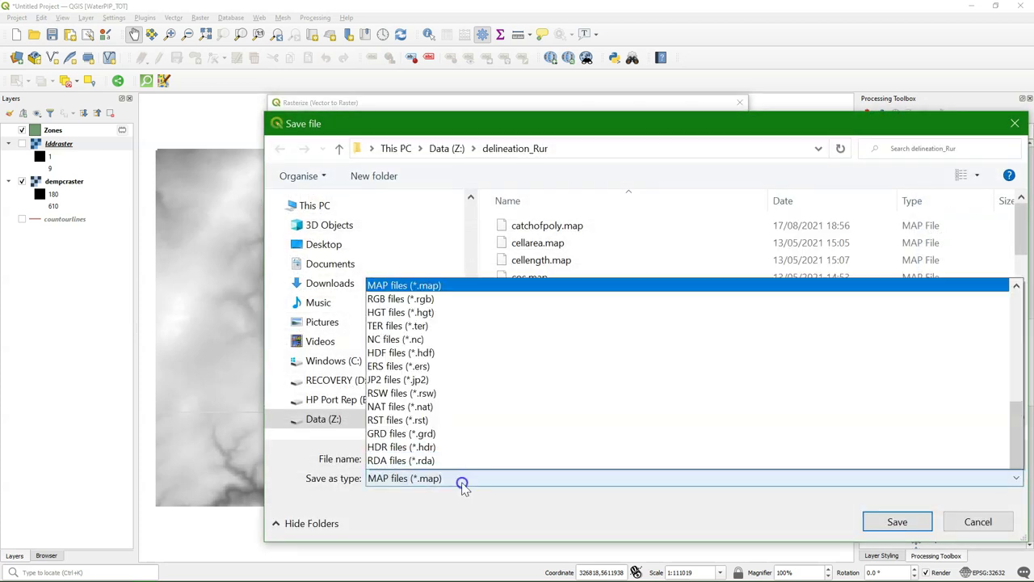
scroll(435, 232, "up", 6)
left_click(396, 72)
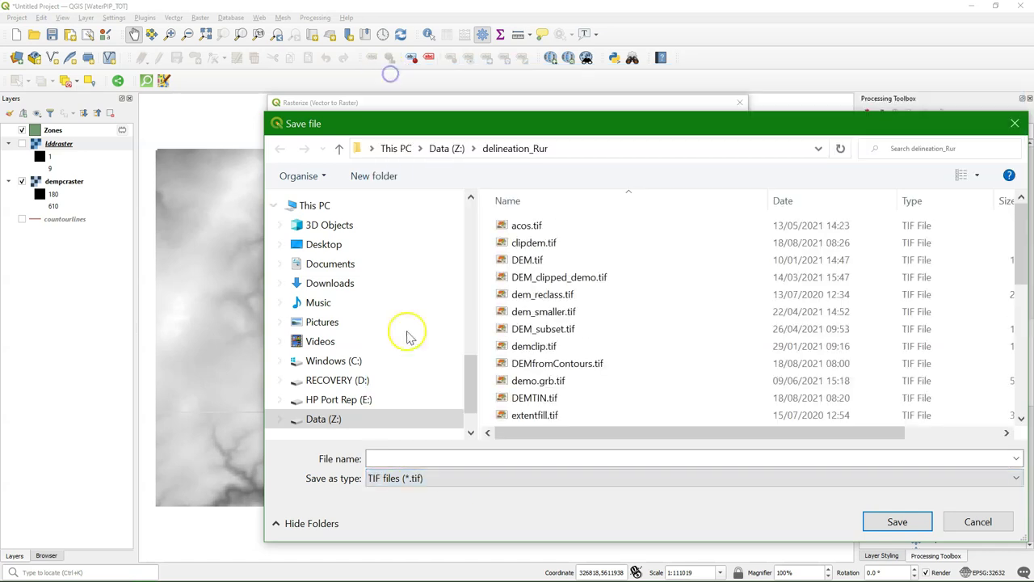
left_click(399, 458)
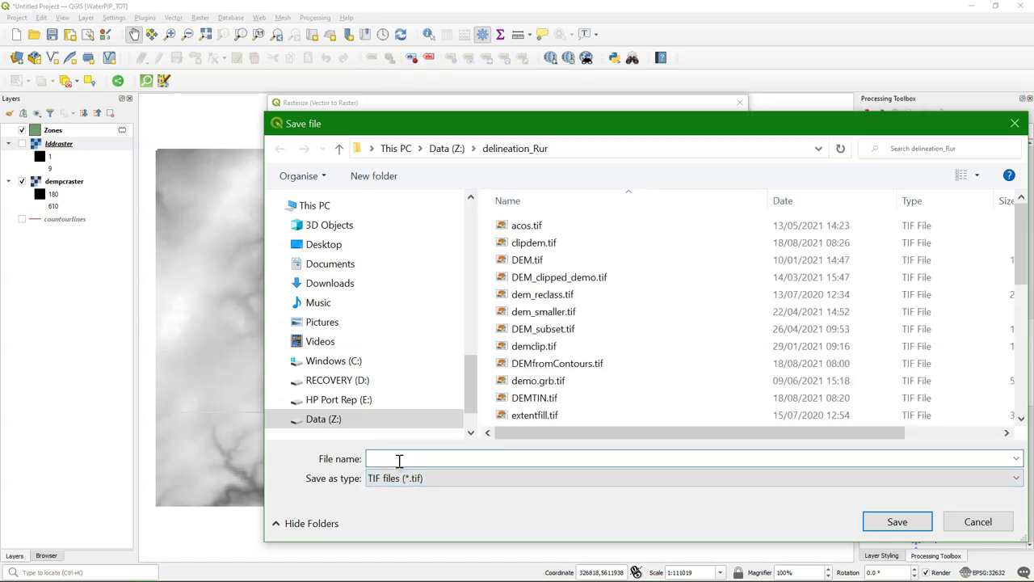
type("zoneraster")
left_click(895, 521)
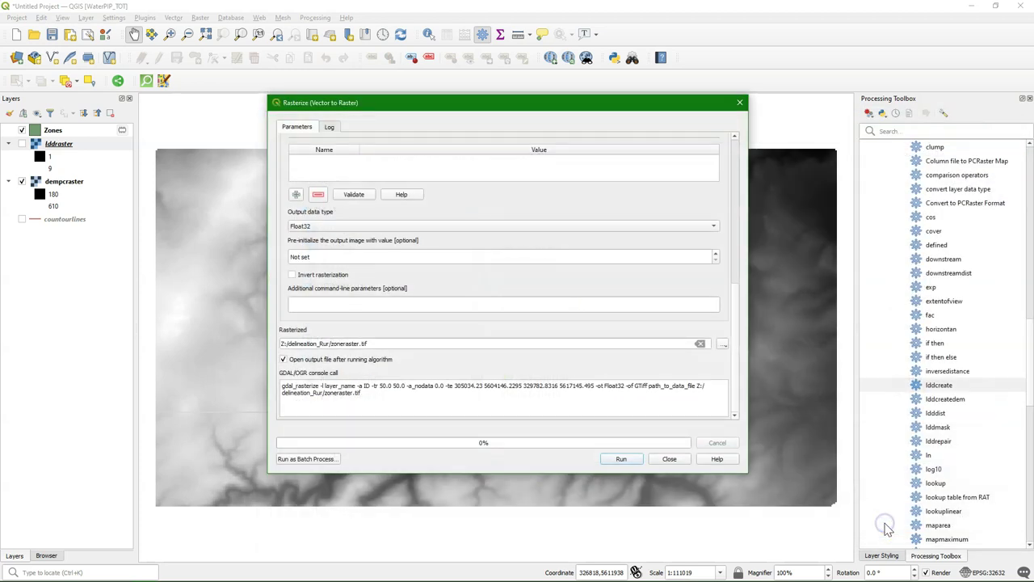
left_click(621, 458)
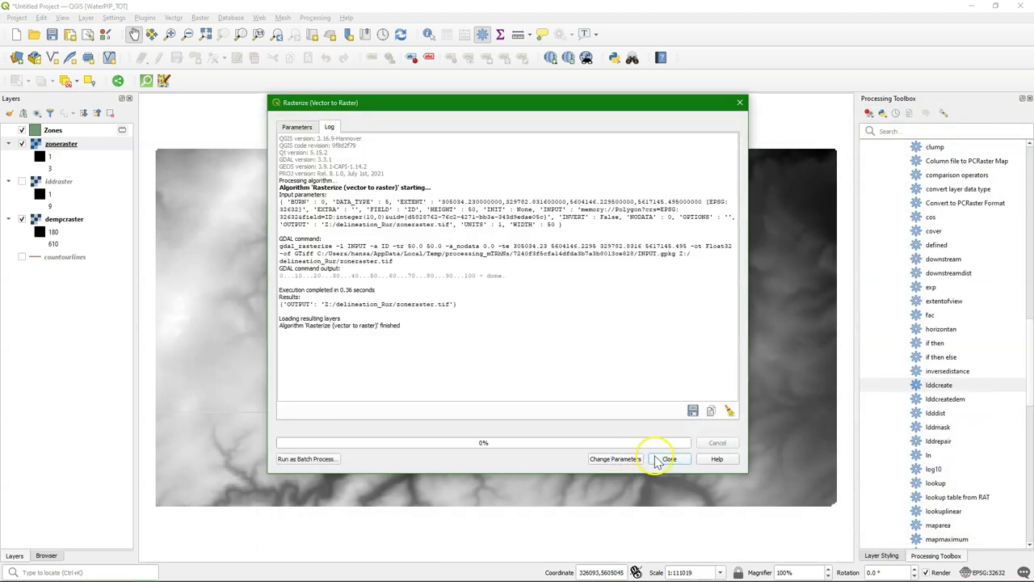
Step: Close the Rasterize dialog and uncheck Zones so the zoneraster cells show
left_click(669, 458)
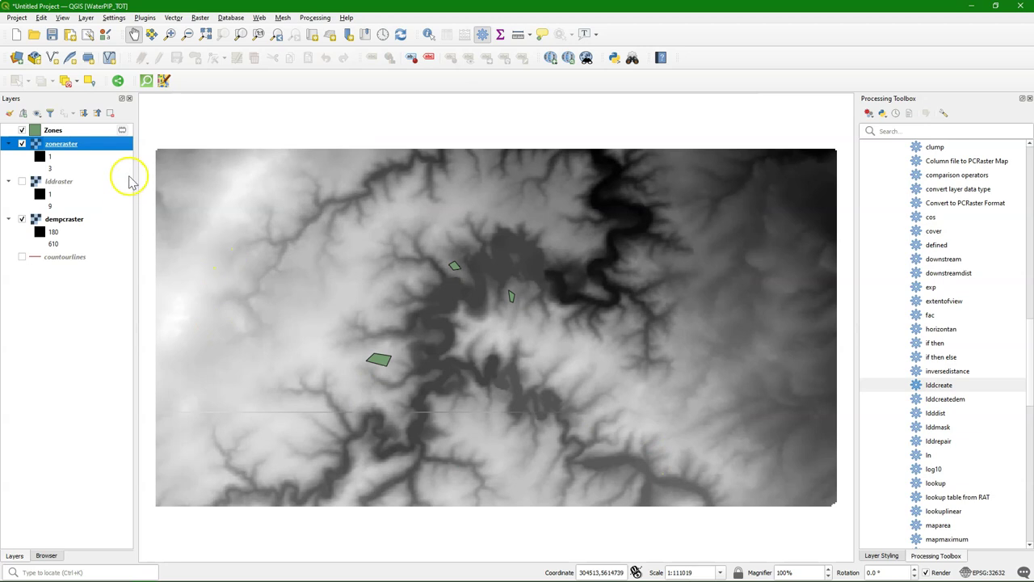
left_click(22, 130)
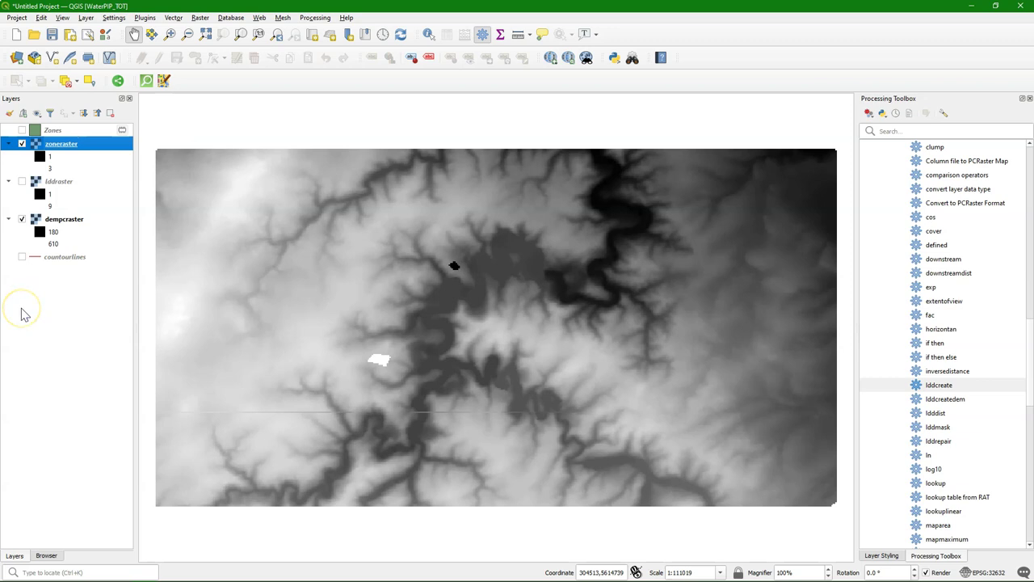
Step: Open Convert to PCRaster Format and set the output data type to Nominal
double_click(957, 205)
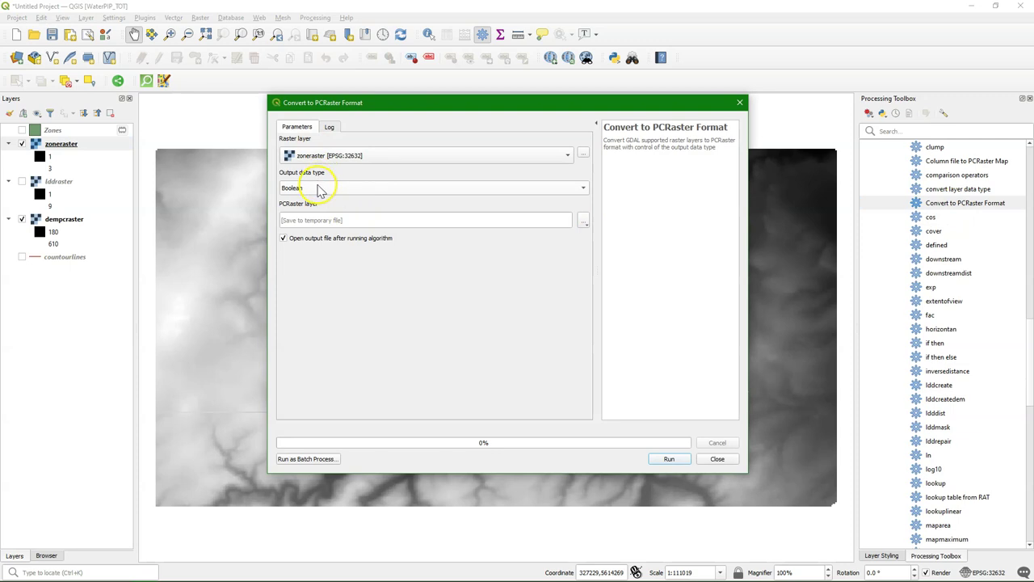
left_click(313, 187)
left_click(295, 197)
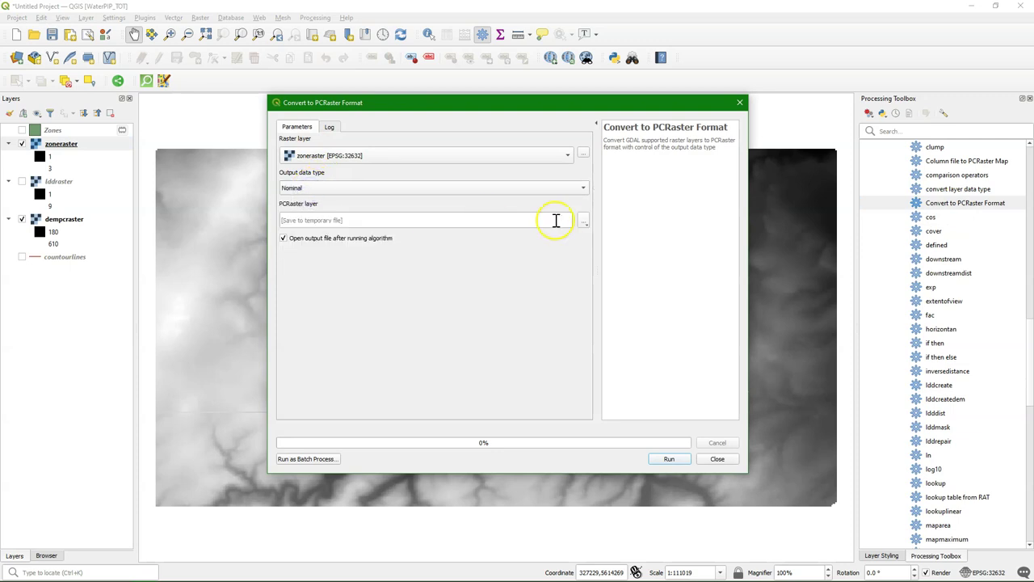
Step: Save the output as the MAP file zonepcraster.map, run the conversion and close
left_click(584, 221)
left_click(601, 247)
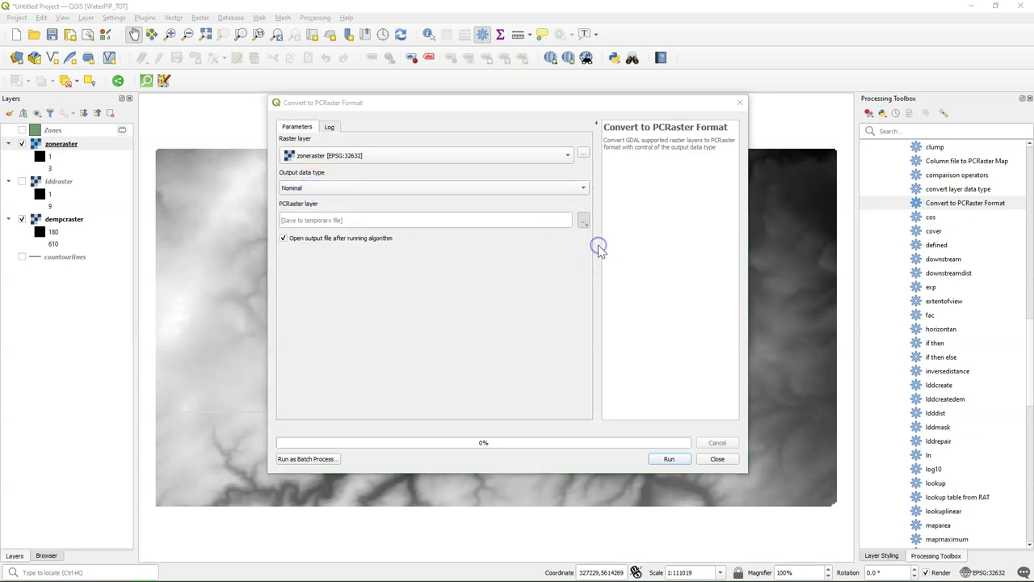
left_click(368, 459)
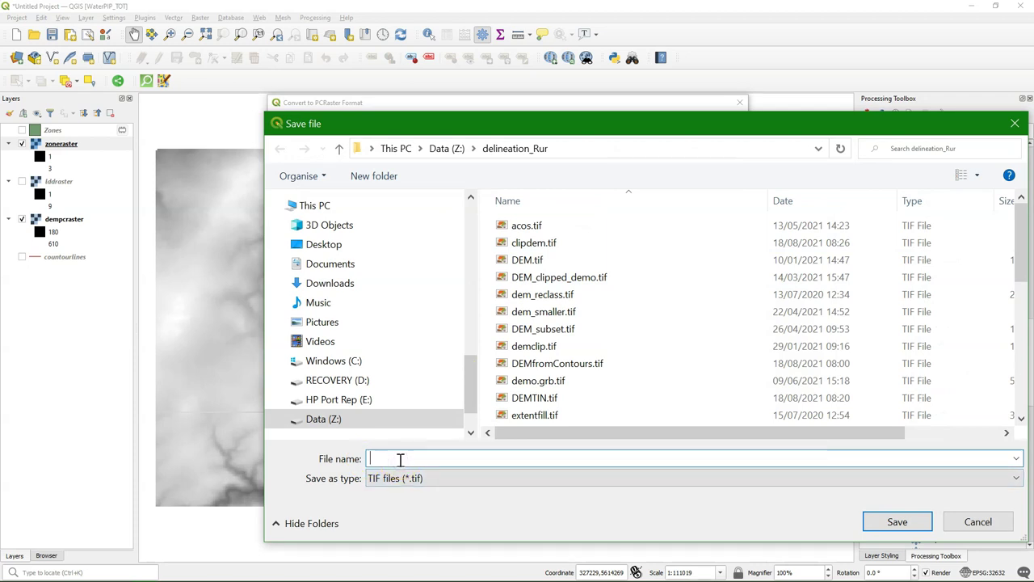
left_click(393, 478)
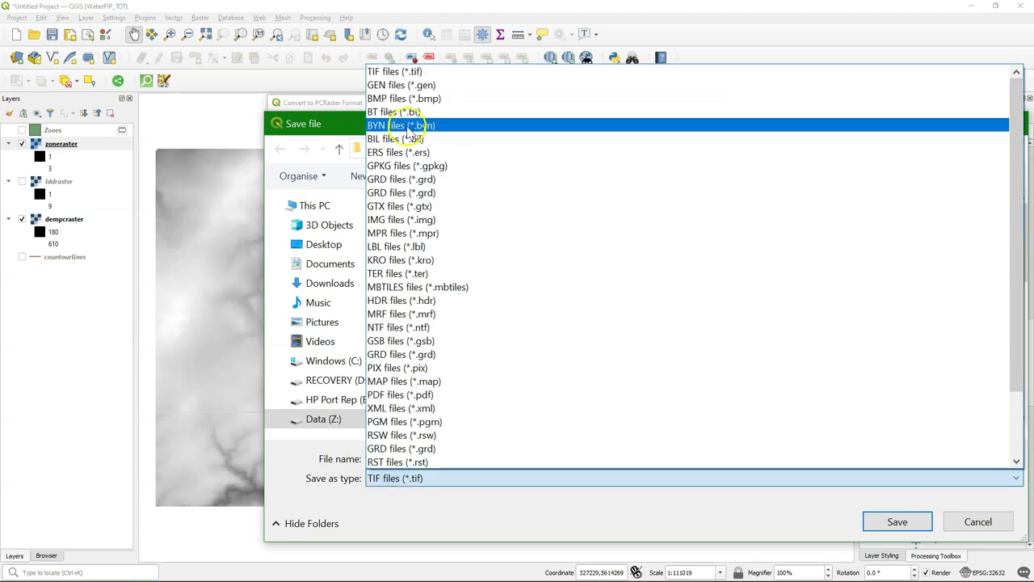
scroll(404, 141, "down", 1)
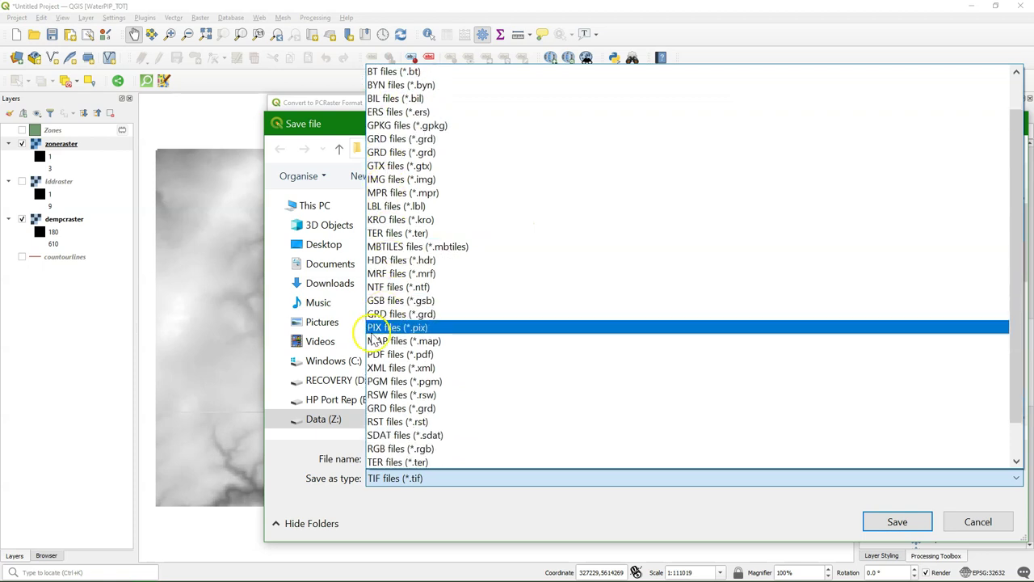
left_click(374, 340)
left_click(397, 457)
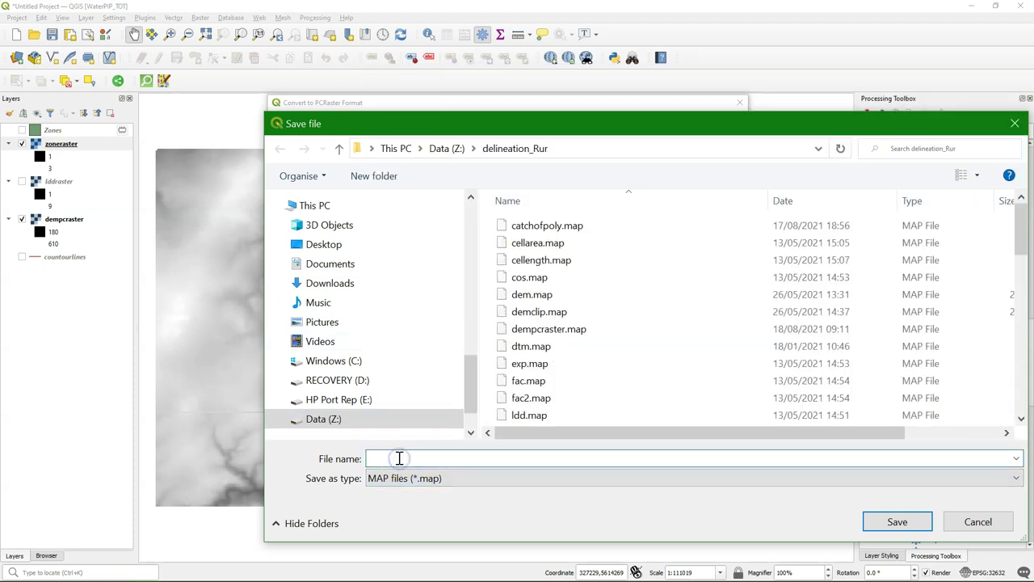
type("zone")
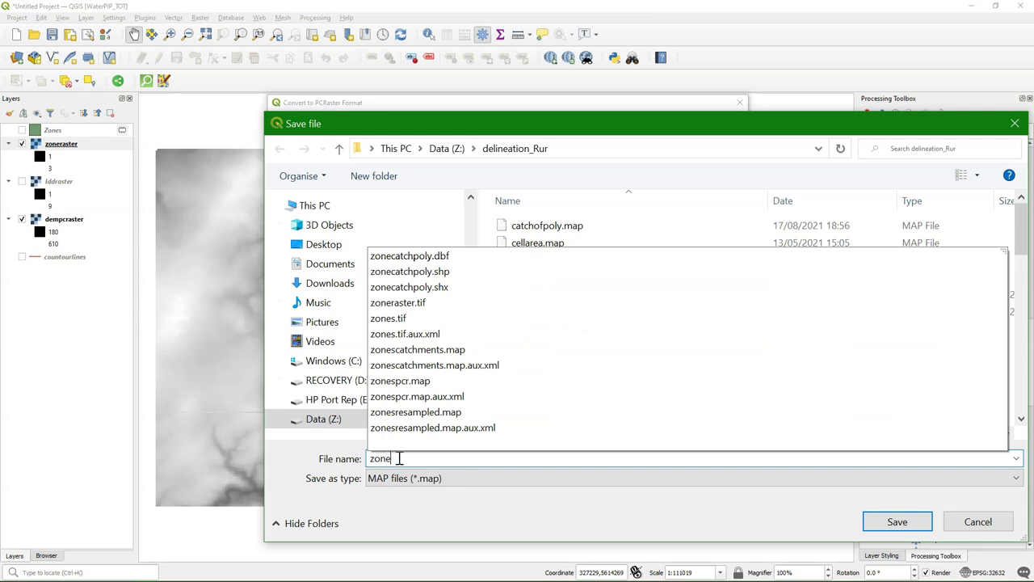
type("pcr")
key("BackSpace")
type("pcraster")
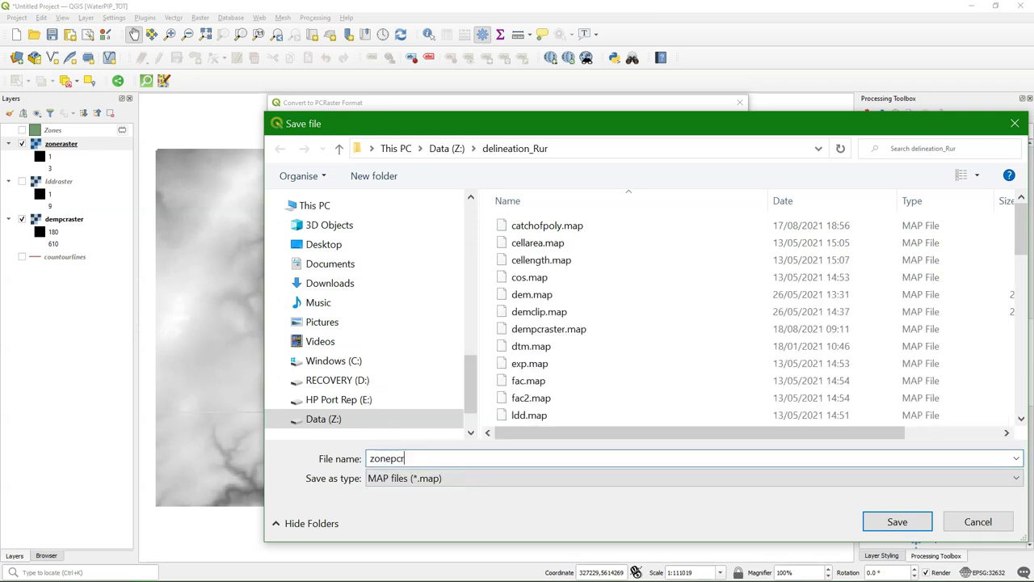
left_click(895, 522)
left_click(667, 460)
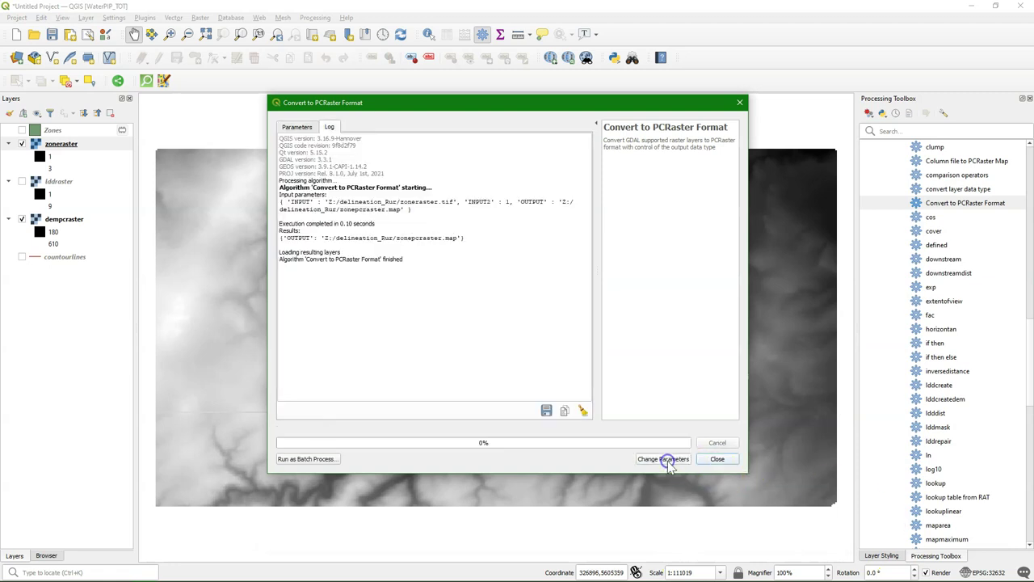
left_click(713, 459)
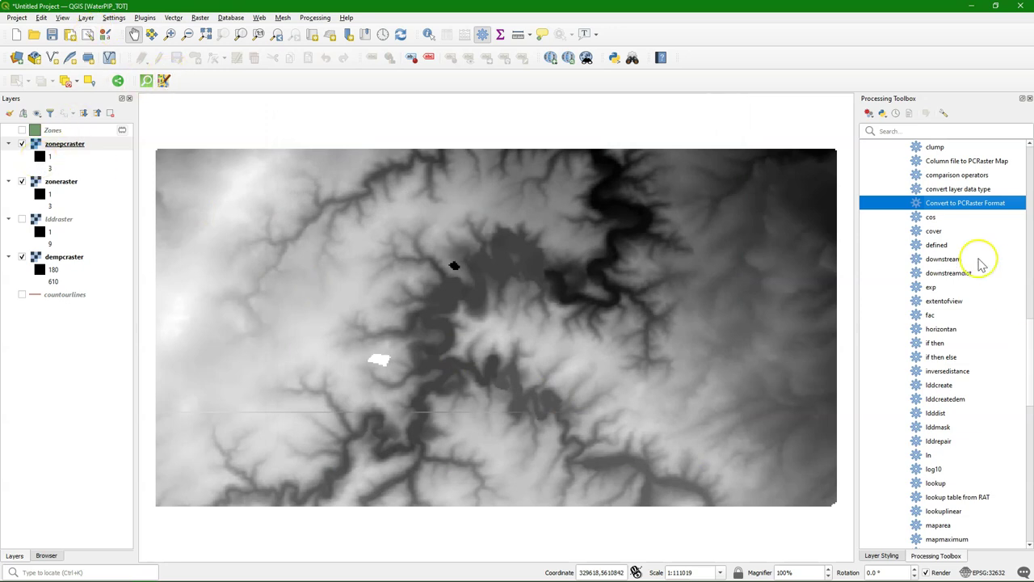
scroll(945, 261, "up", 2)
scroll(945, 263, "up", 2)
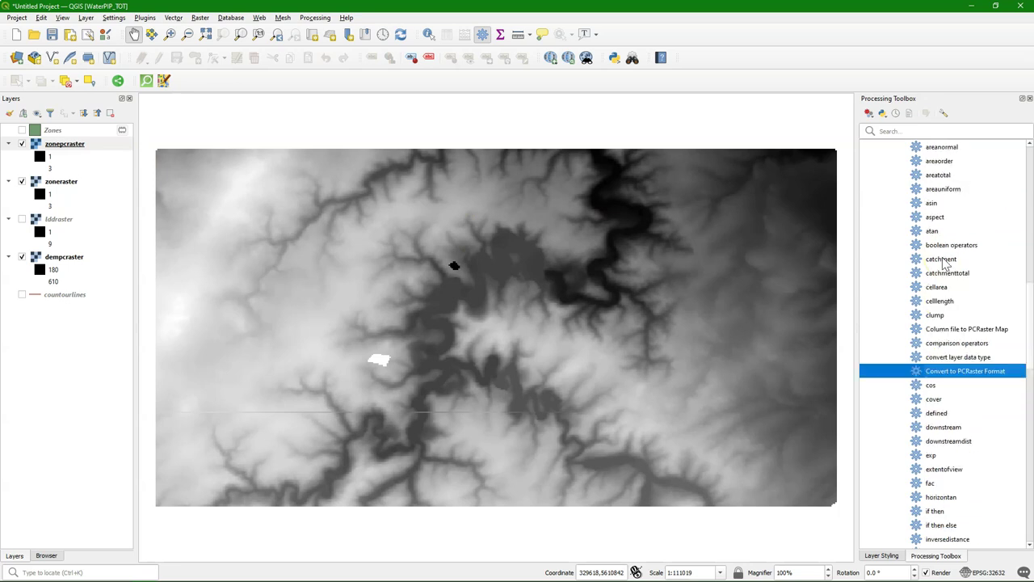
Step: Run the PCRaster catchment tool on lddraster, saving the result as zonecatchments.map
double_click(942, 260)
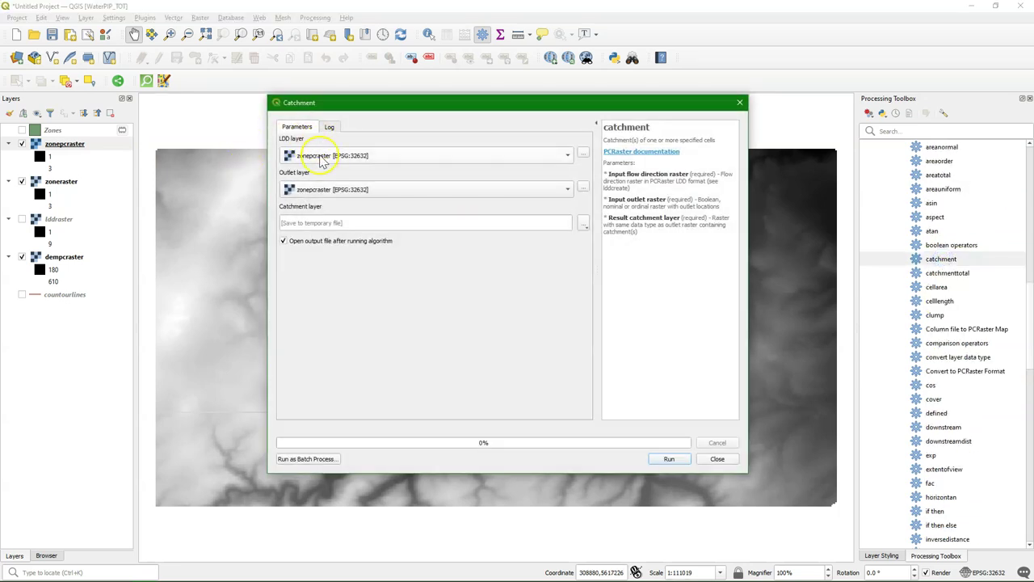
left_click(321, 167)
left_click(317, 145)
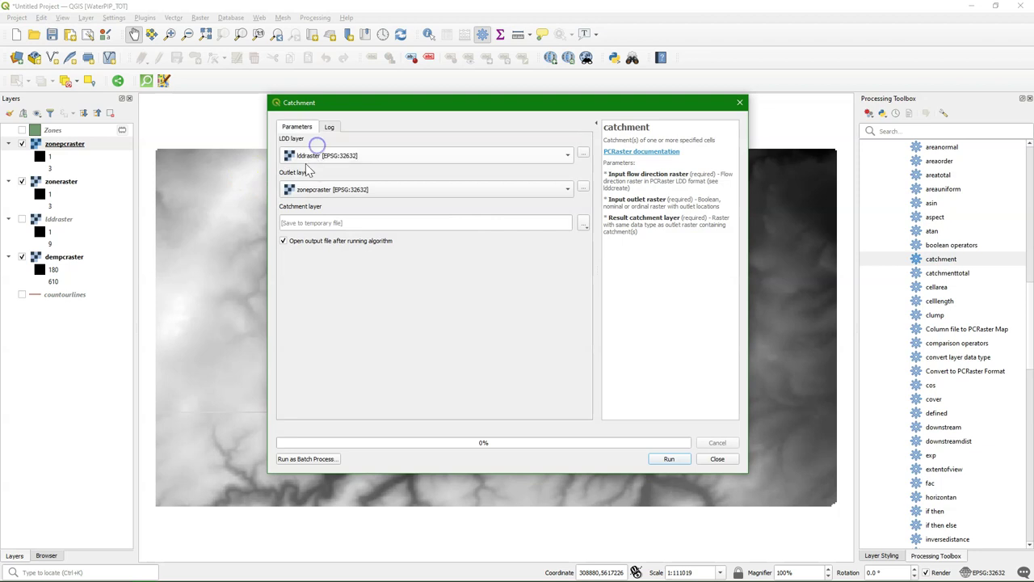
left_click(583, 224)
left_click(605, 249)
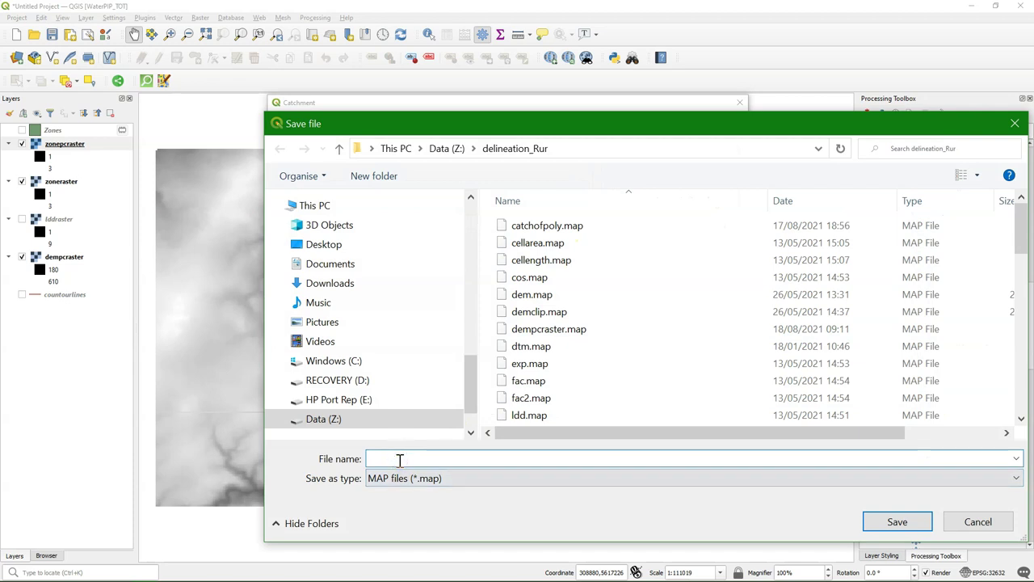
type("zonec")
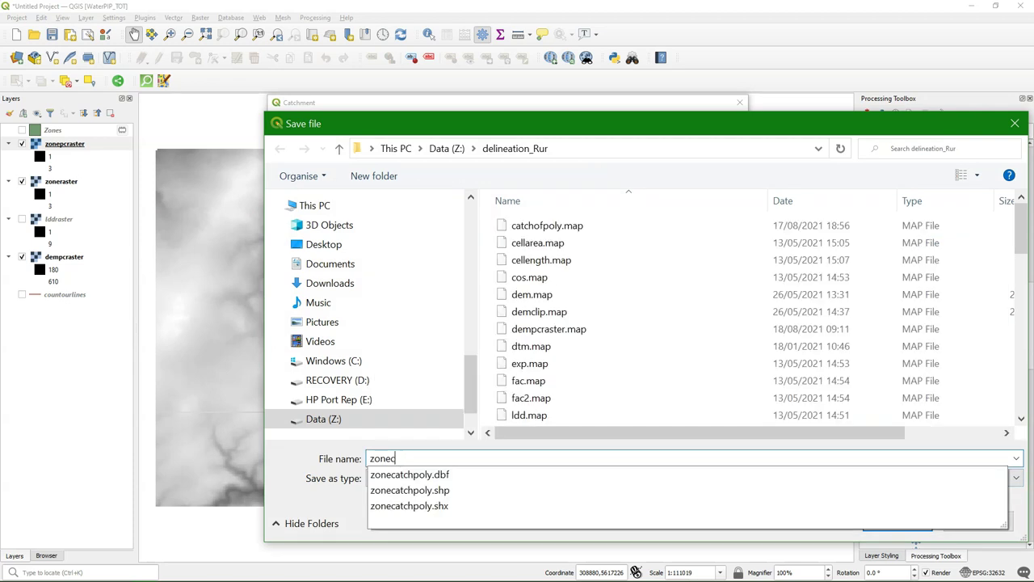
type("atchments")
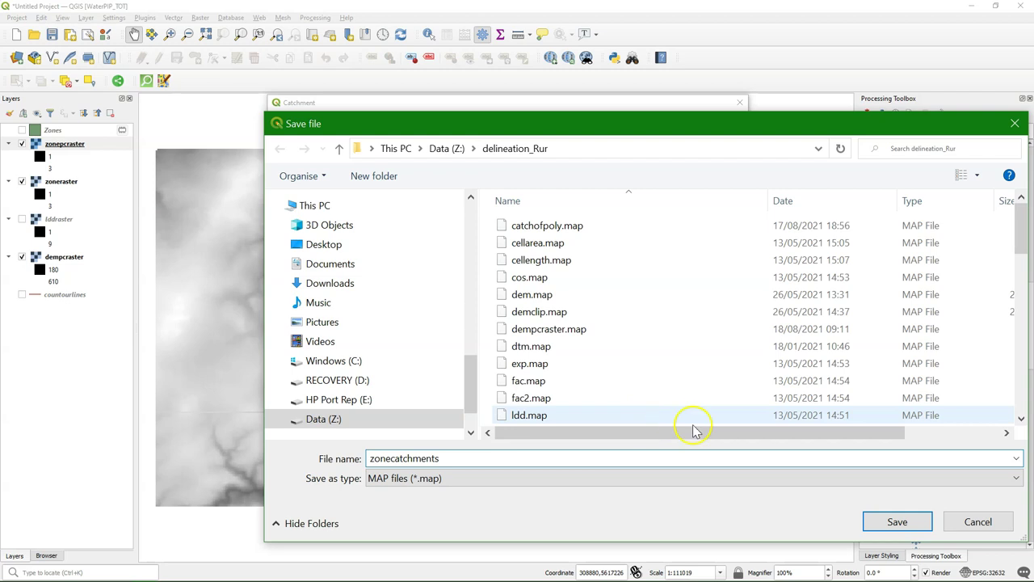
left_click(901, 522)
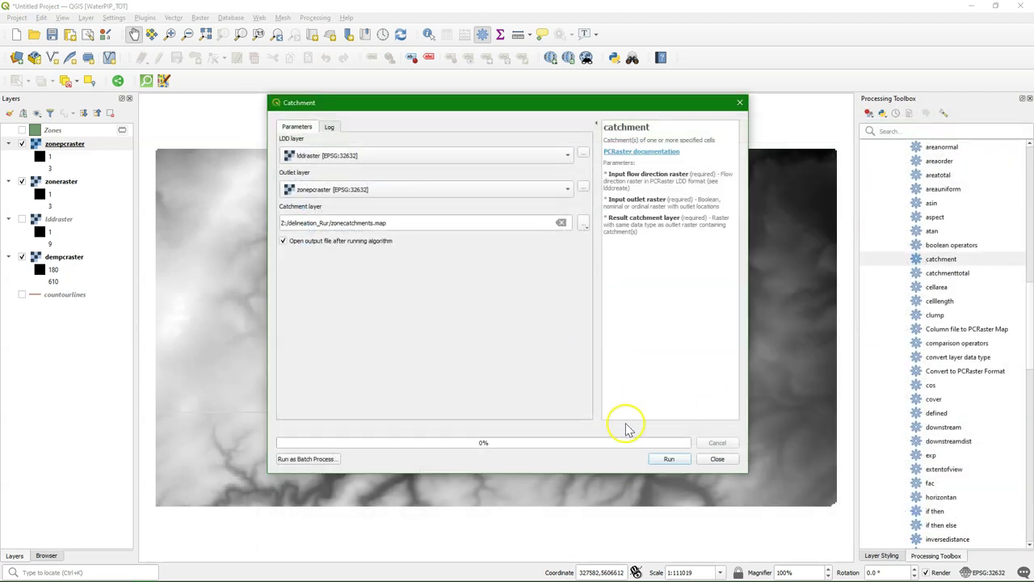
left_click(668, 460)
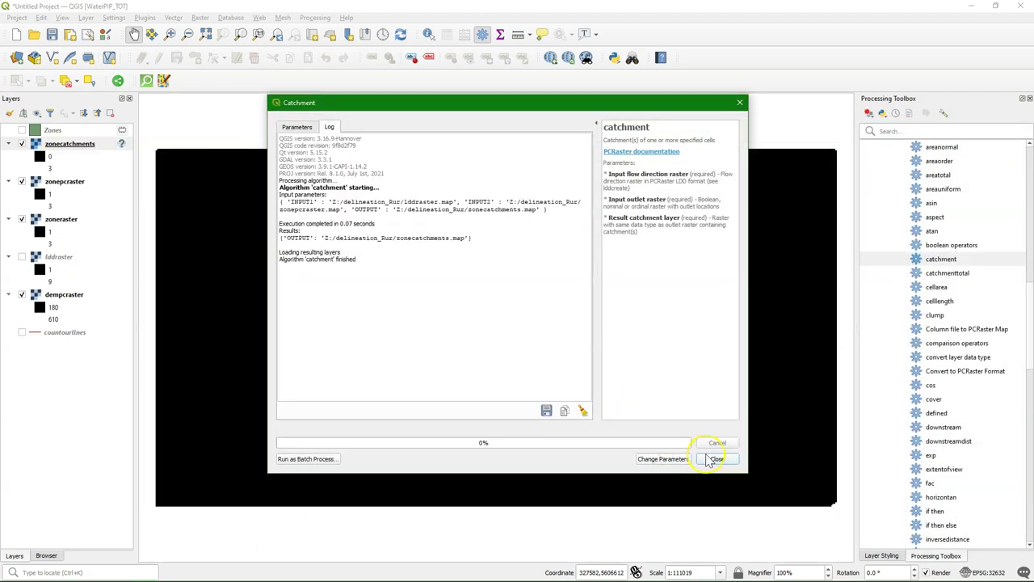
left_click(717, 459)
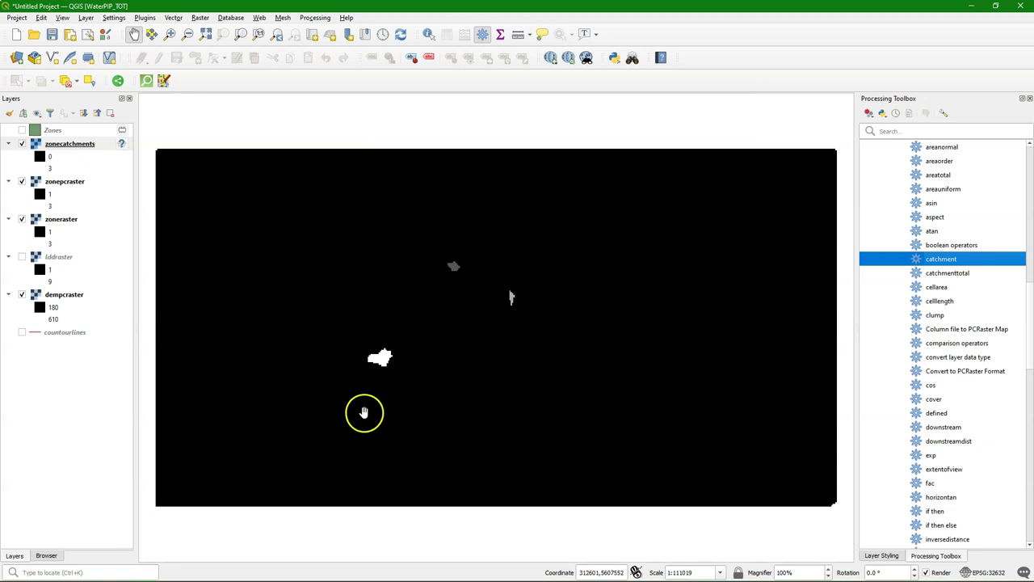
Step: Zoom in on the three zonecatchments patches and compare them with Zones, then hide Zones
left_click(23, 139)
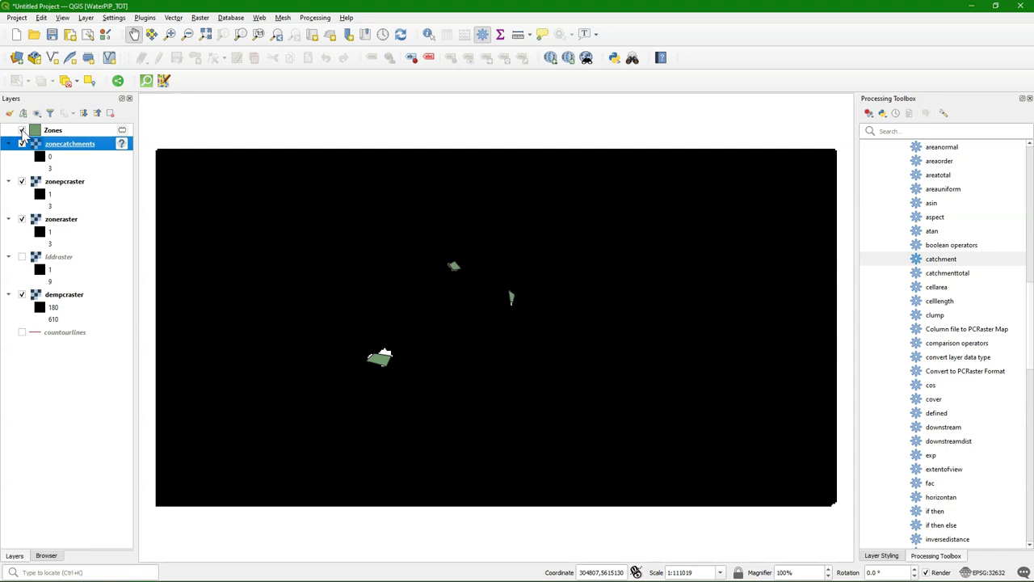
scroll(424, 321, "up", 1)
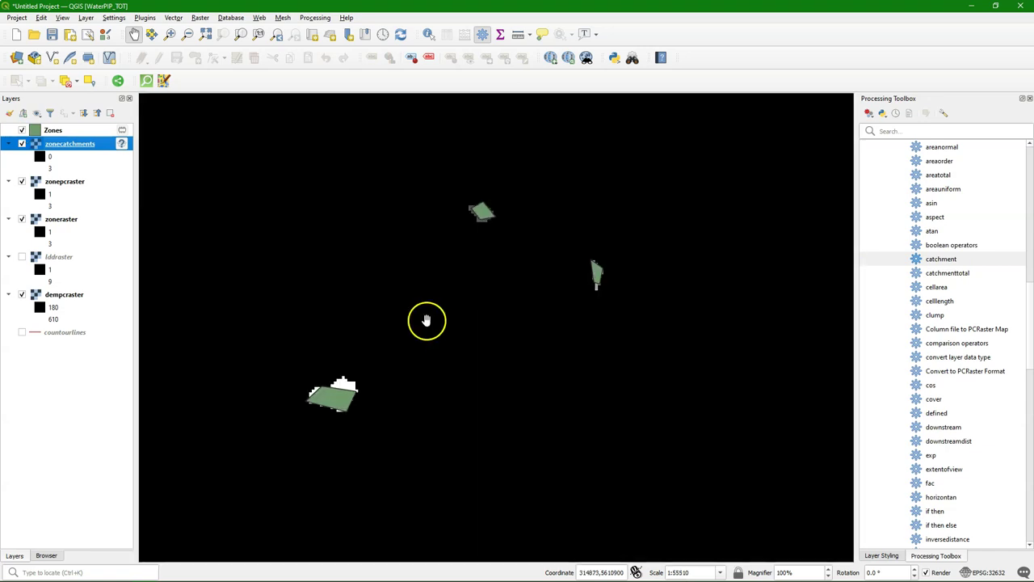
left_click(22, 130)
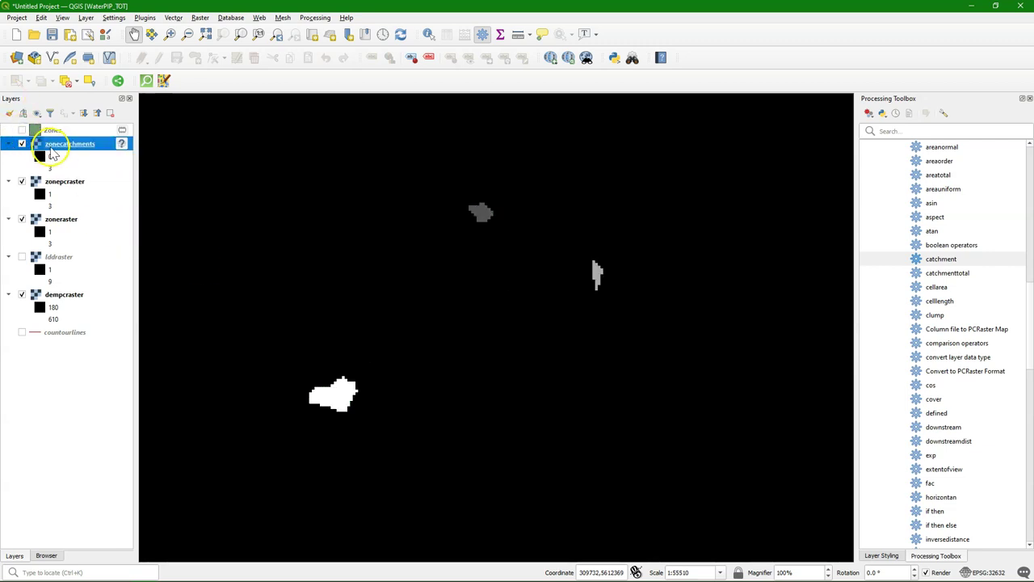
Step: Polygonize the zonecatchments raster into the shapefile zonecatchmentpolygons.shp
left_click(200, 17)
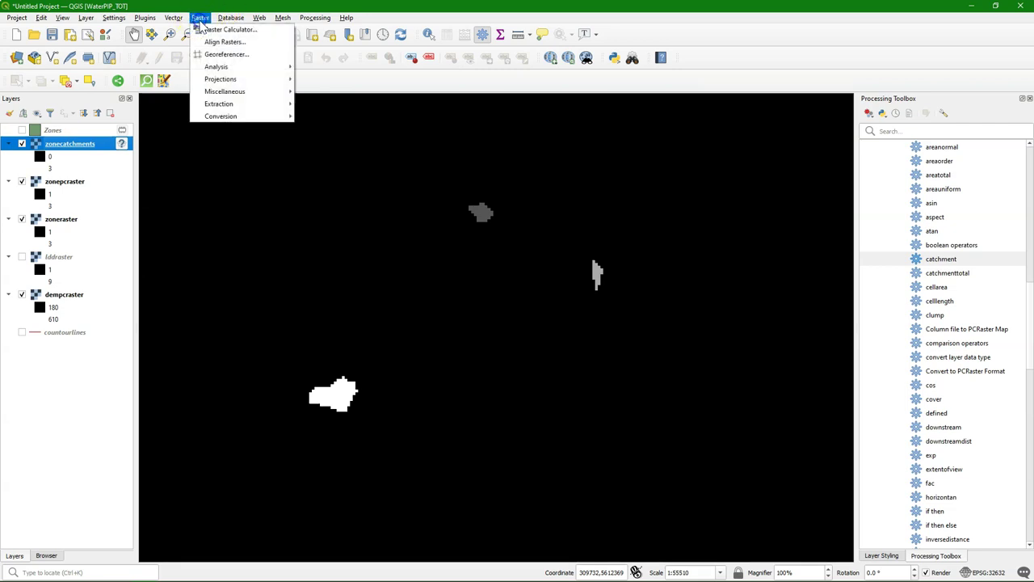
mouse_move(242, 107)
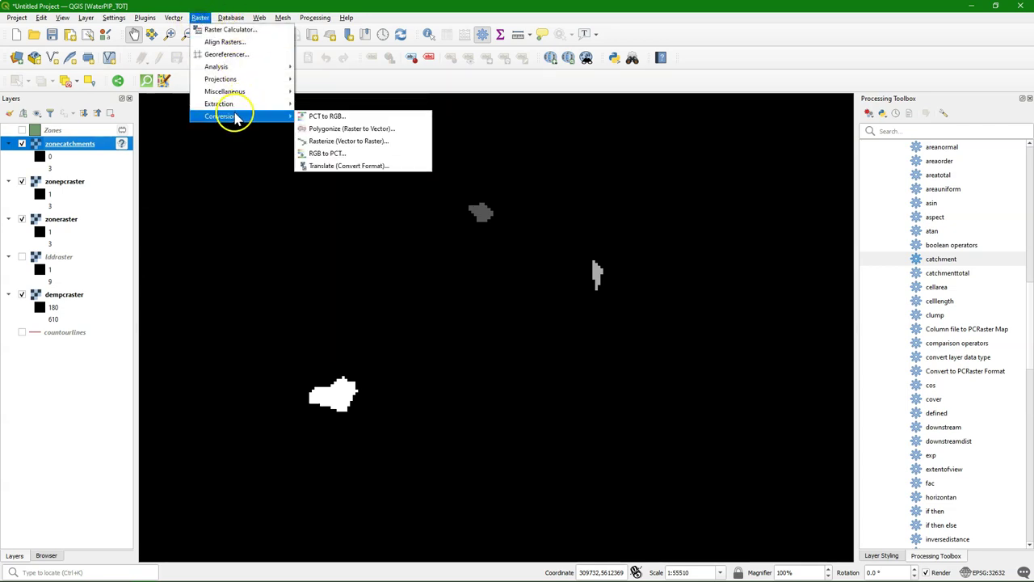
left_click(339, 129)
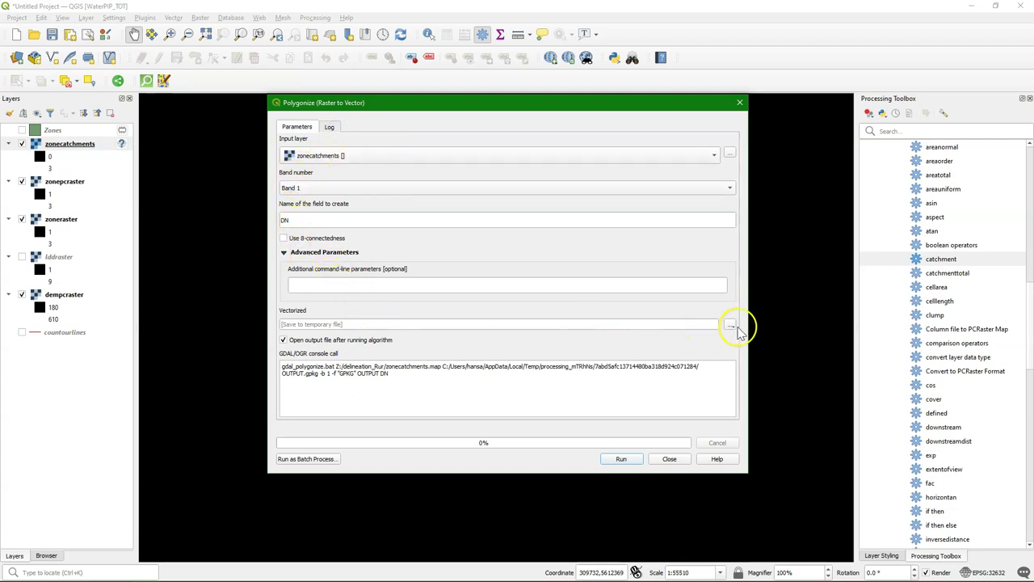
left_click(731, 326)
left_click(745, 348)
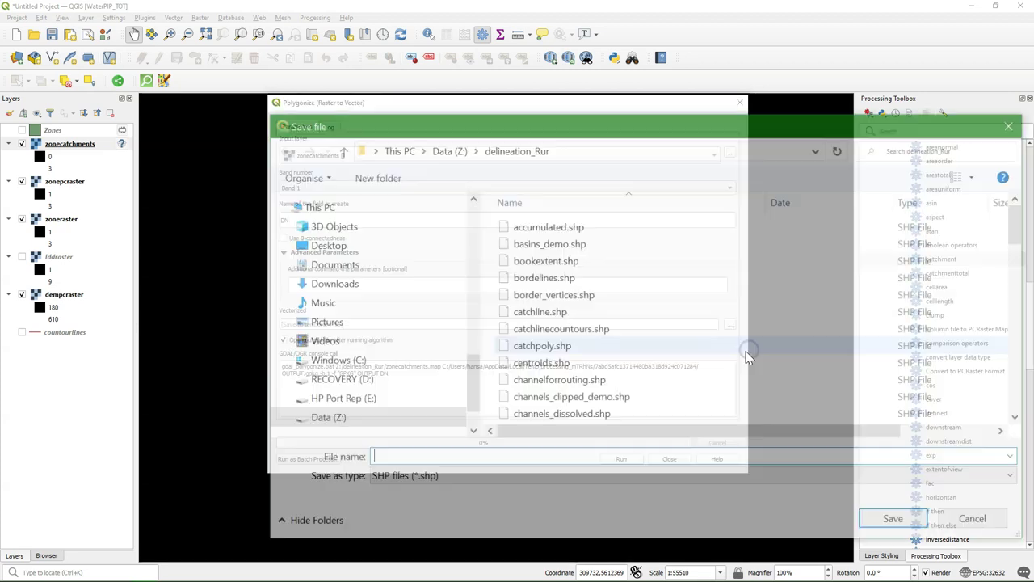
type("zo")
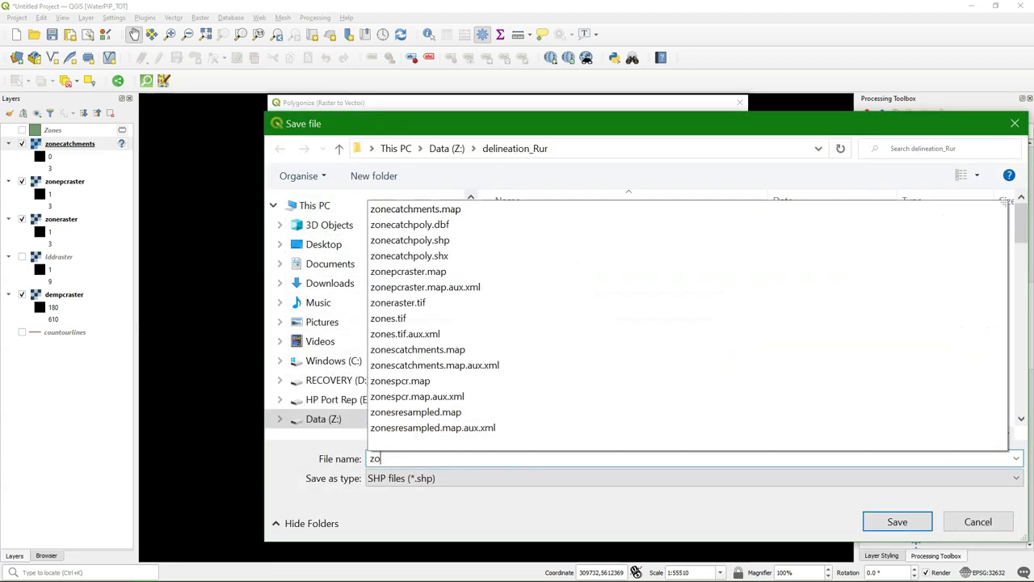
type("necatch")
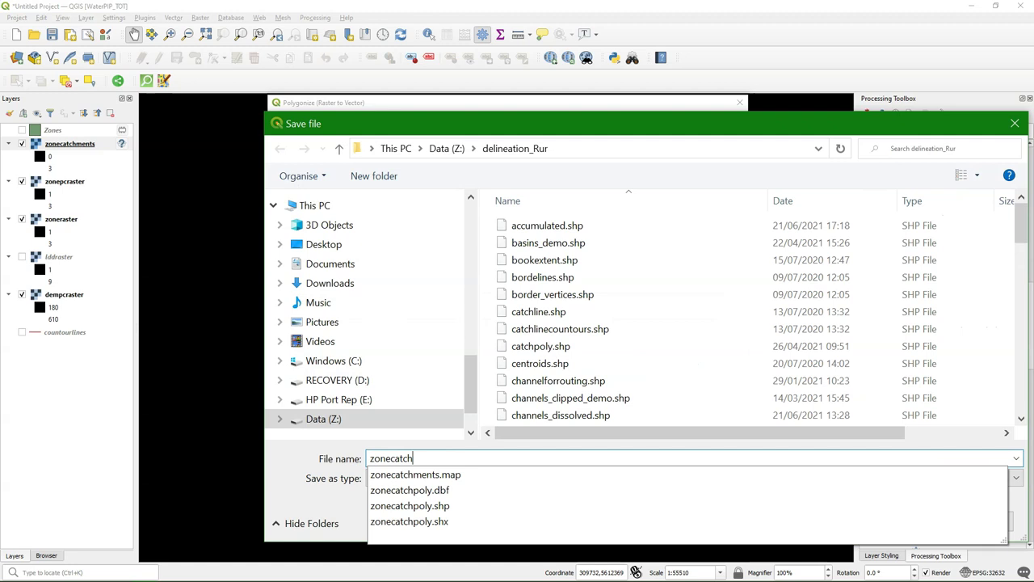
type("mentpoly")
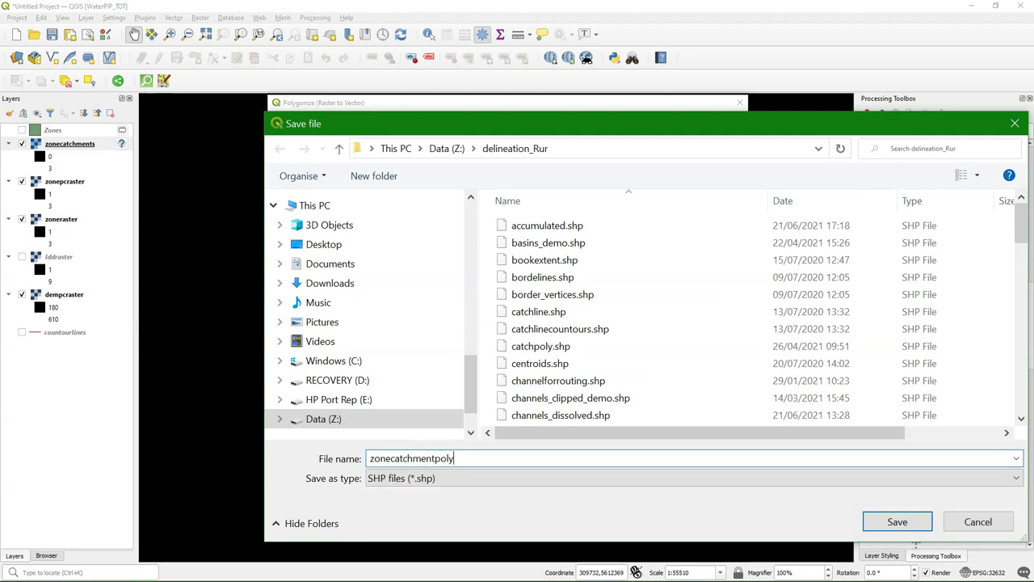
type("gons")
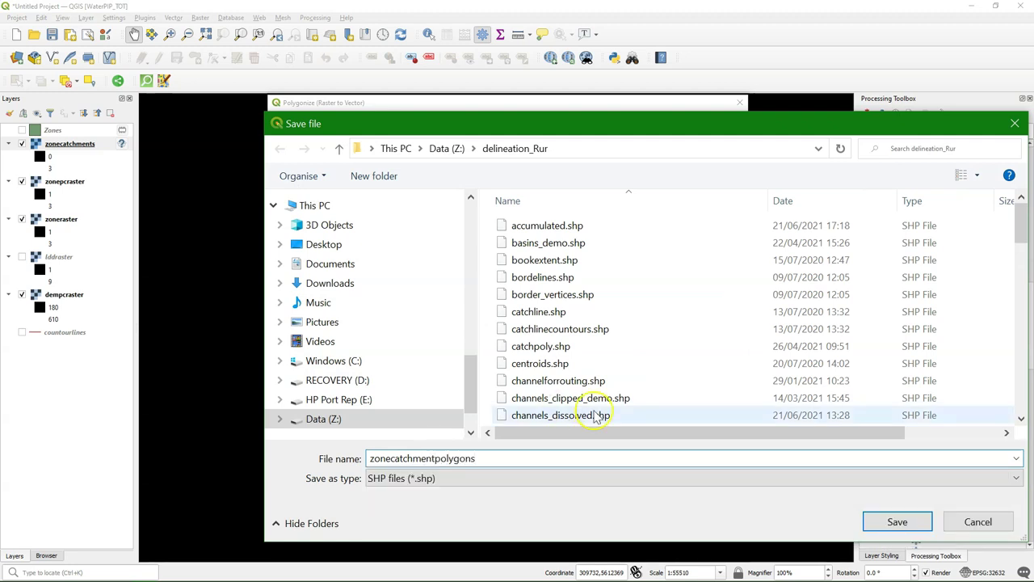
left_click(895, 522)
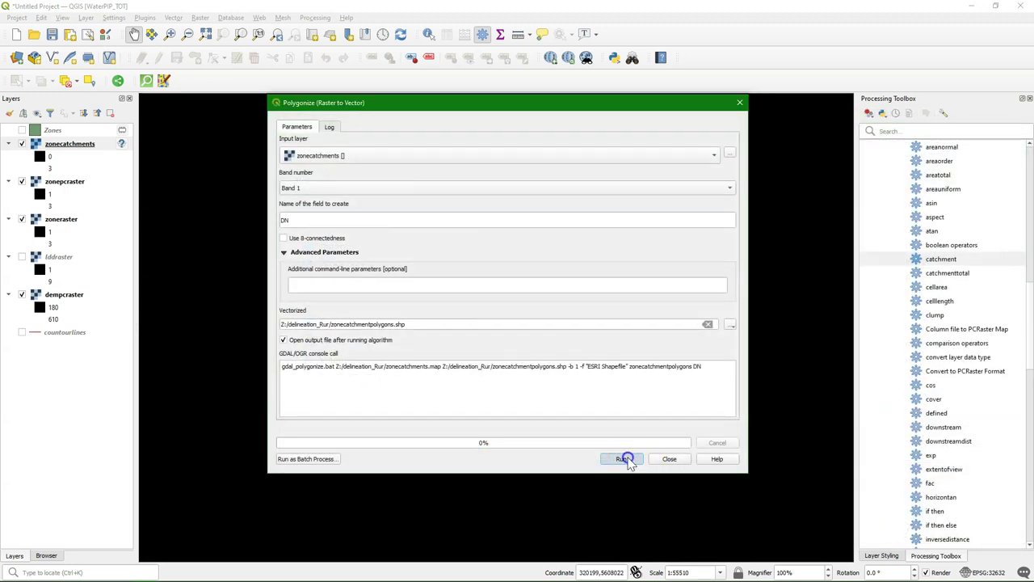
left_click(622, 458)
Step: Set the zonecatchmentpolygons layer CRS to WGS 84 / UTM zone 32N (EPSG:32632)
left_click(655, 464)
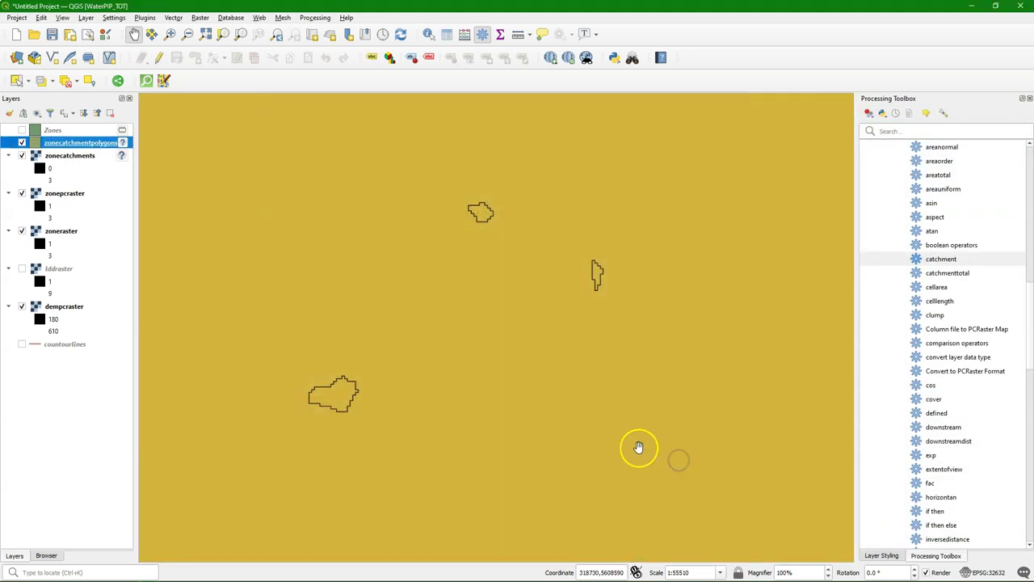
right_click(77, 144)
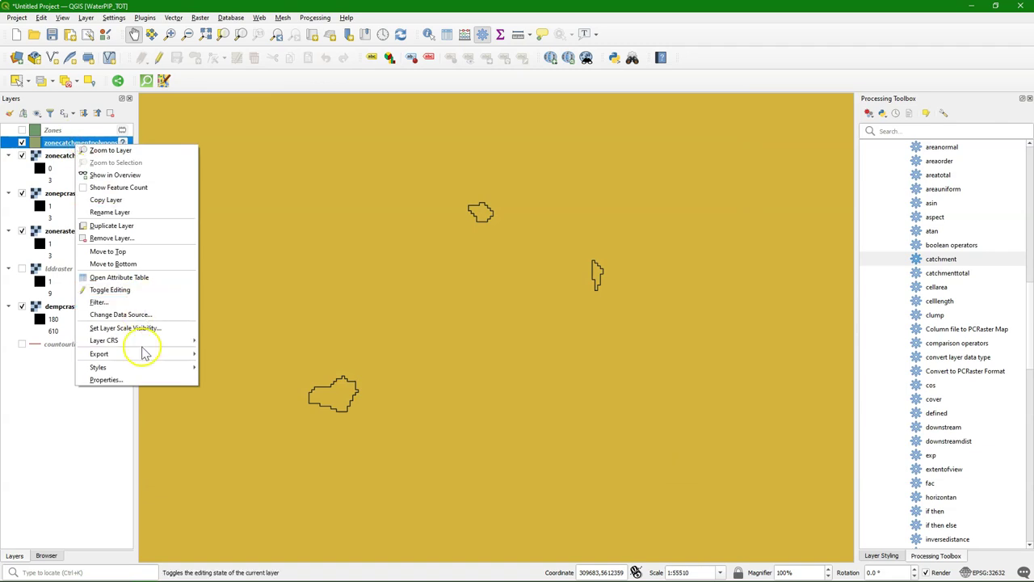
mouse_move(146, 342)
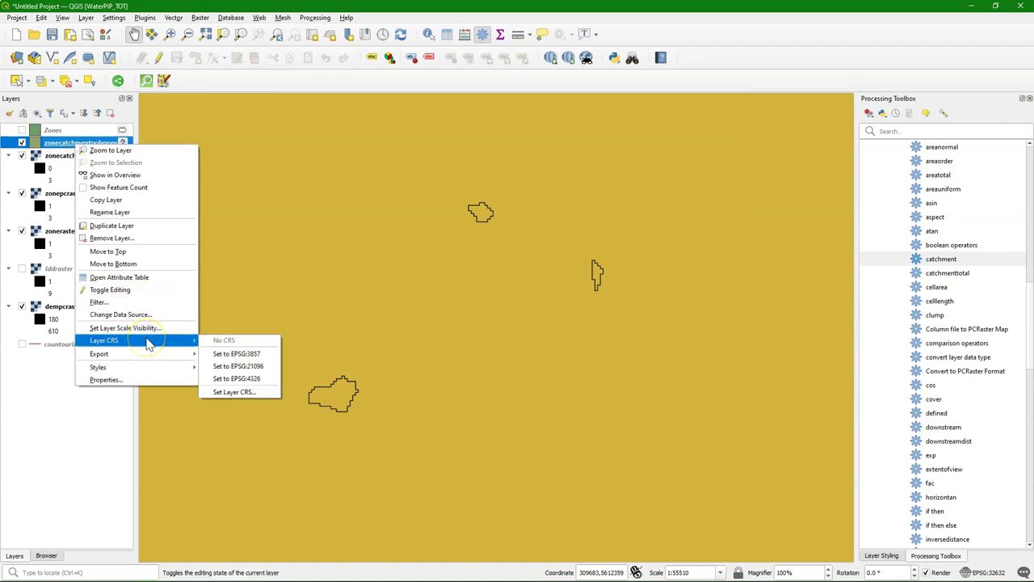
left_click(243, 392)
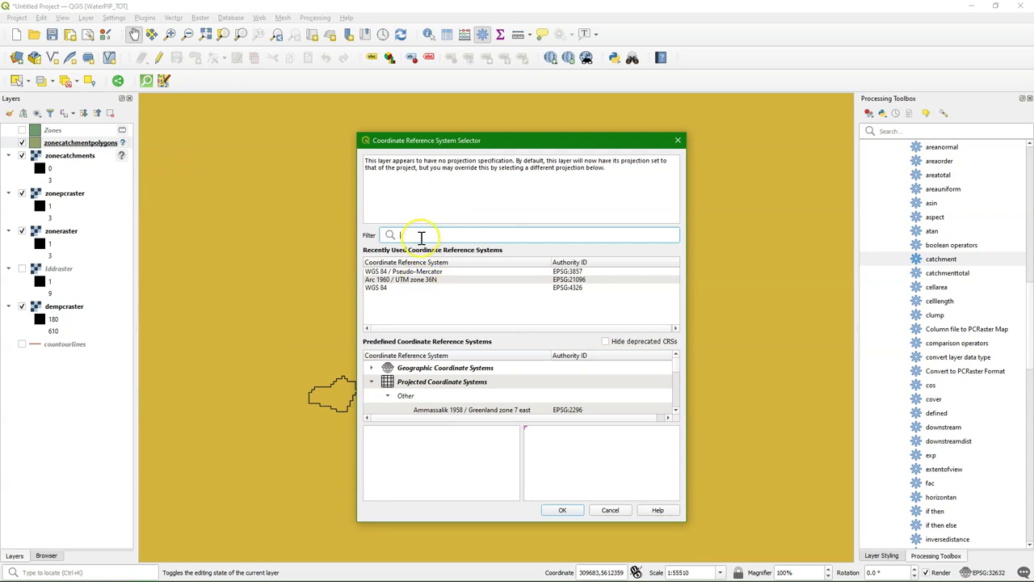
type("32632")
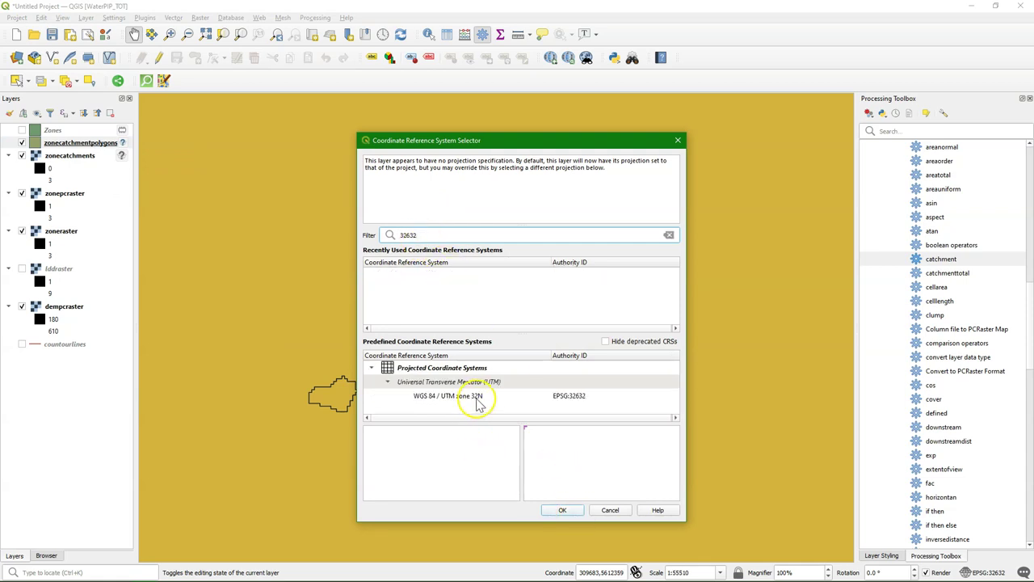
left_click(475, 396)
left_click(562, 510)
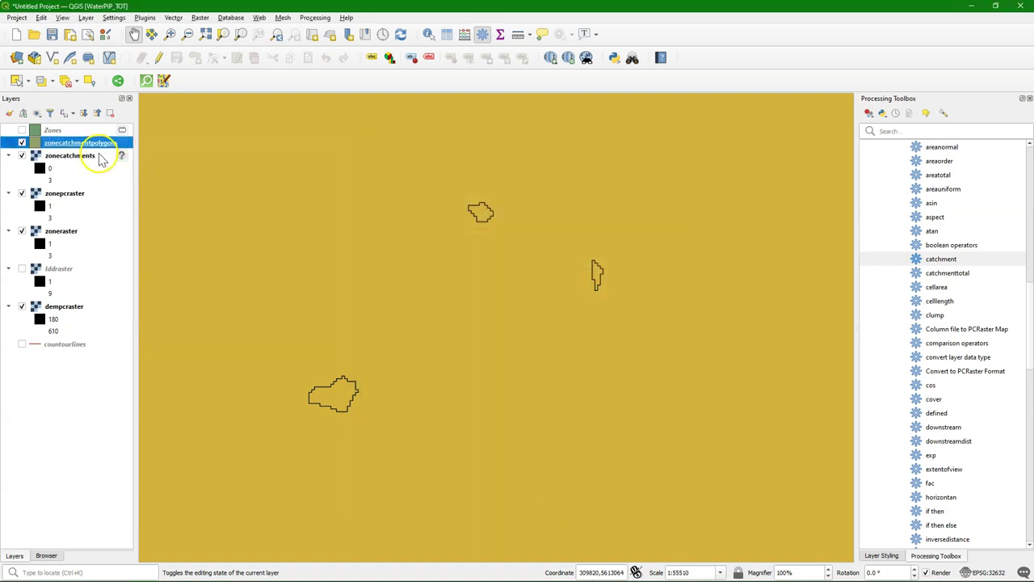
Step: Delete the DN 0 feature in row 4 of zonecatchmentpolygons and save the edit
right_click(96, 143)
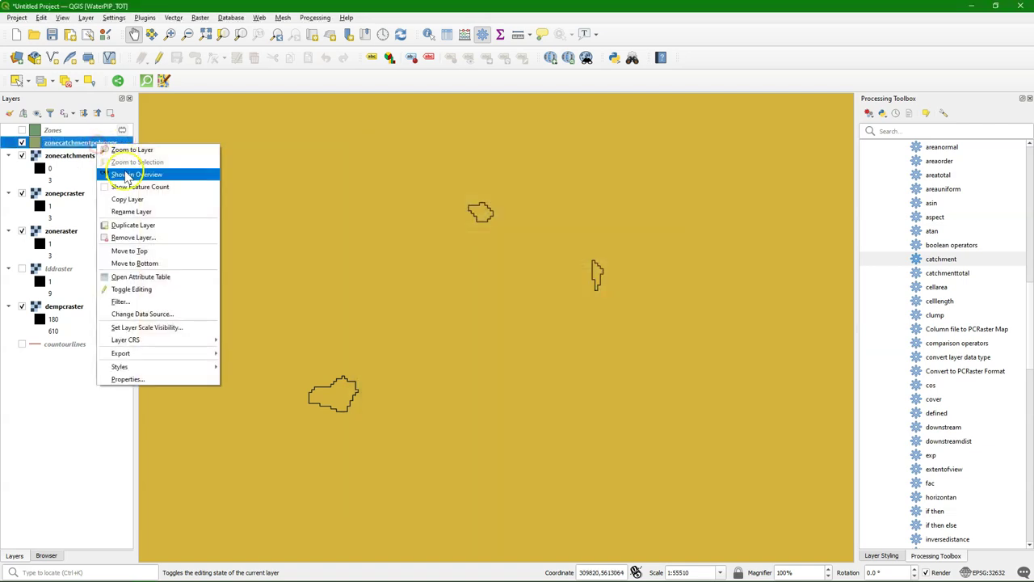
left_click(146, 277)
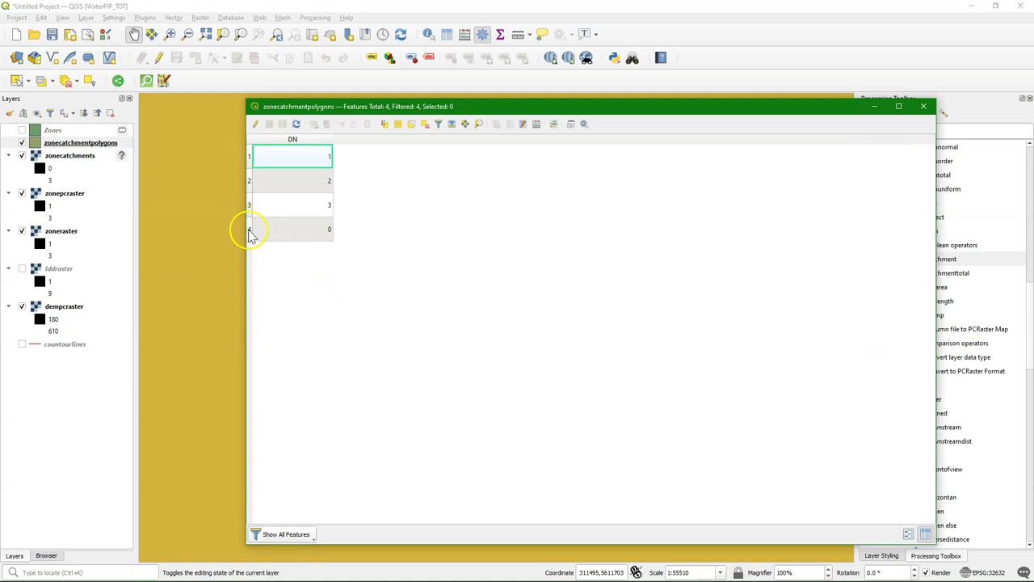
left_click(249, 231)
left_click(254, 125)
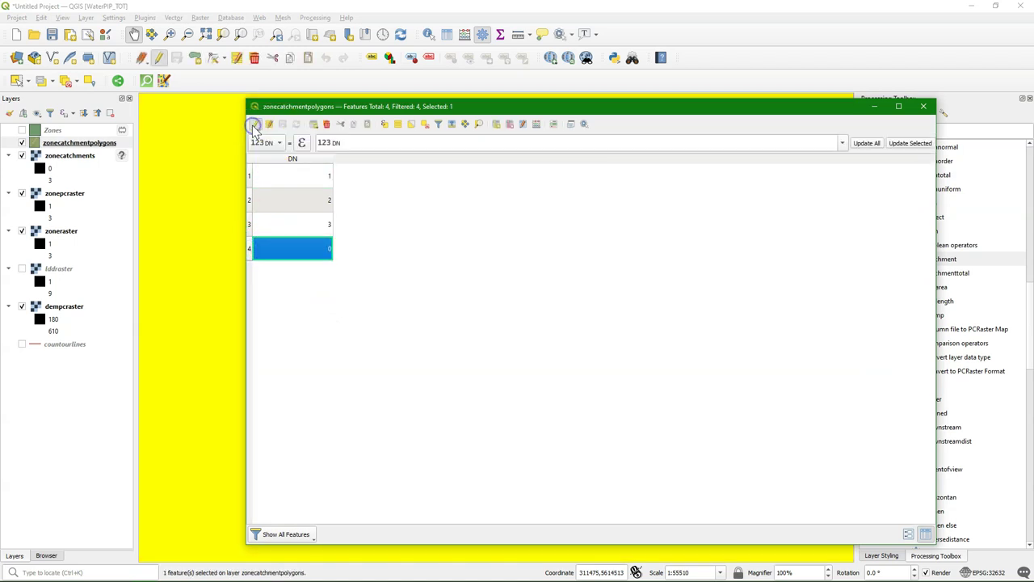
left_click(327, 123)
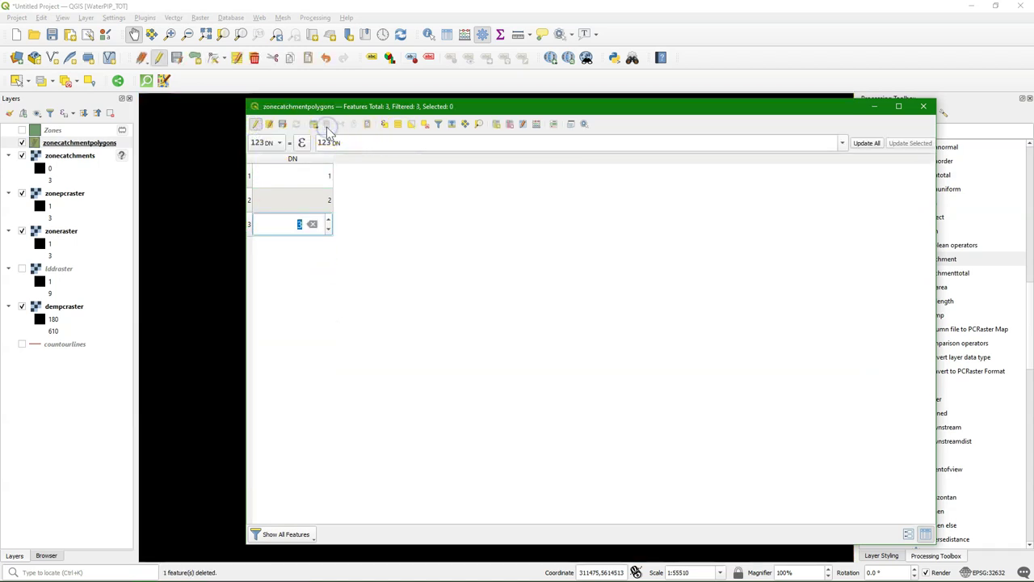
left_click(255, 125)
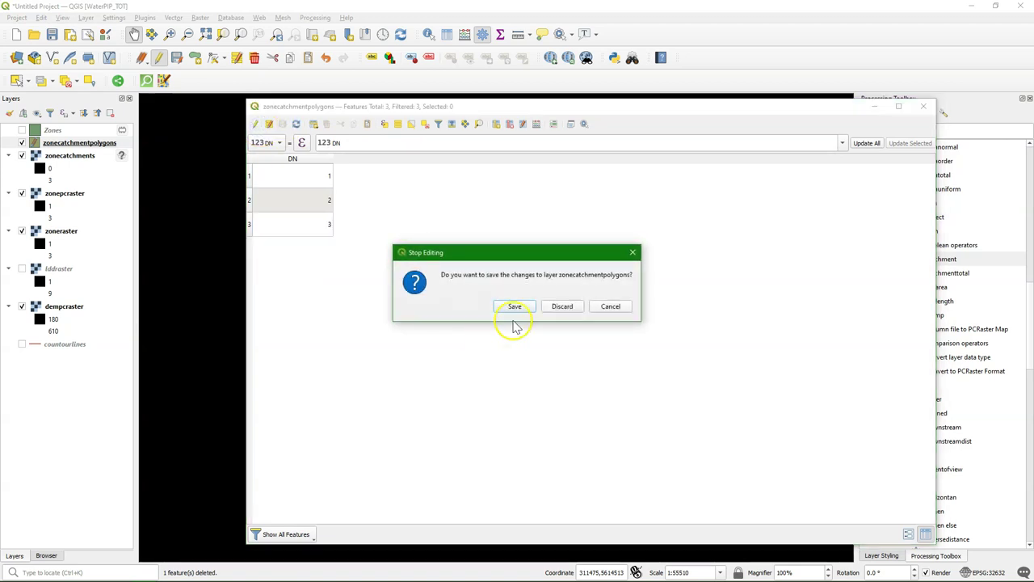
left_click(522, 306)
left_click(924, 106)
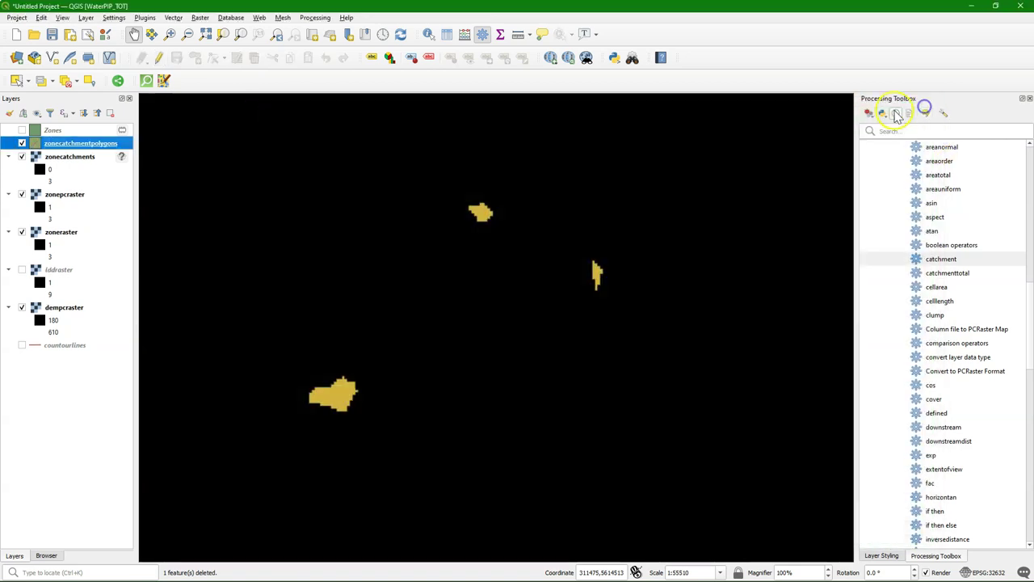
Step: Hide zonecatchments and switch zonecatchmentpolygons to Categorized symbology
left_click(21, 156)
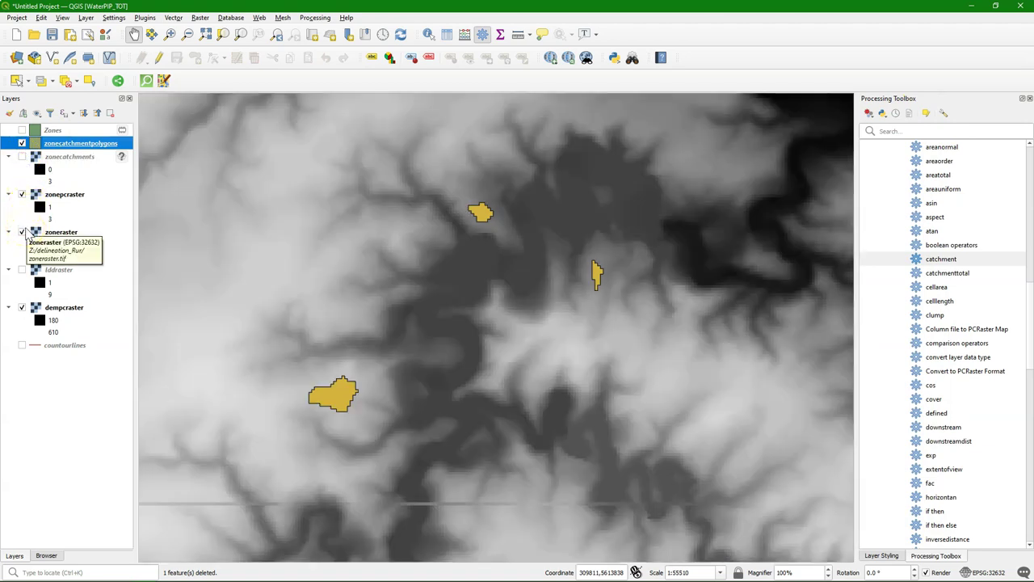
left_click(9, 113)
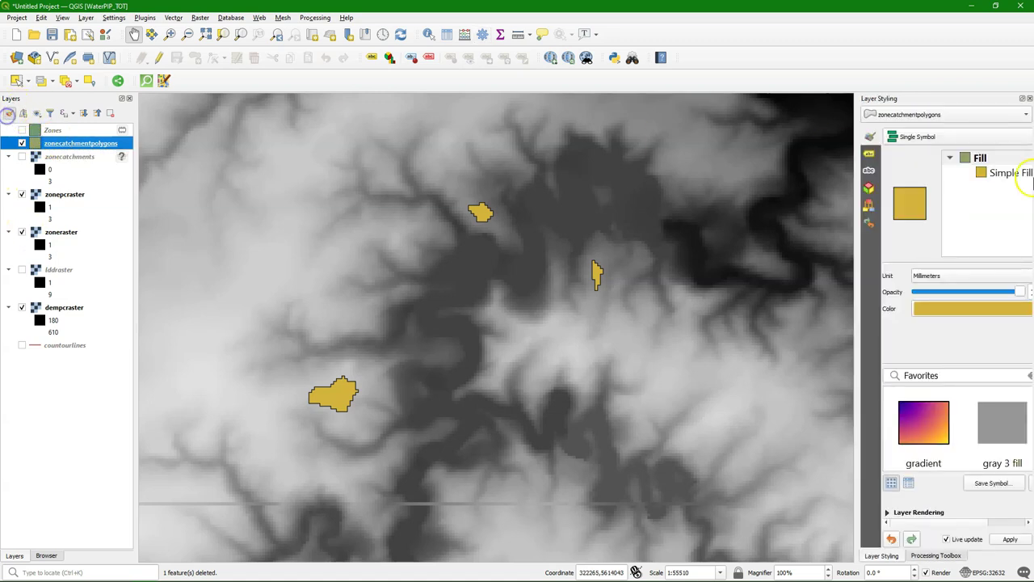
left_click_drag(854, 146, 774, 145)
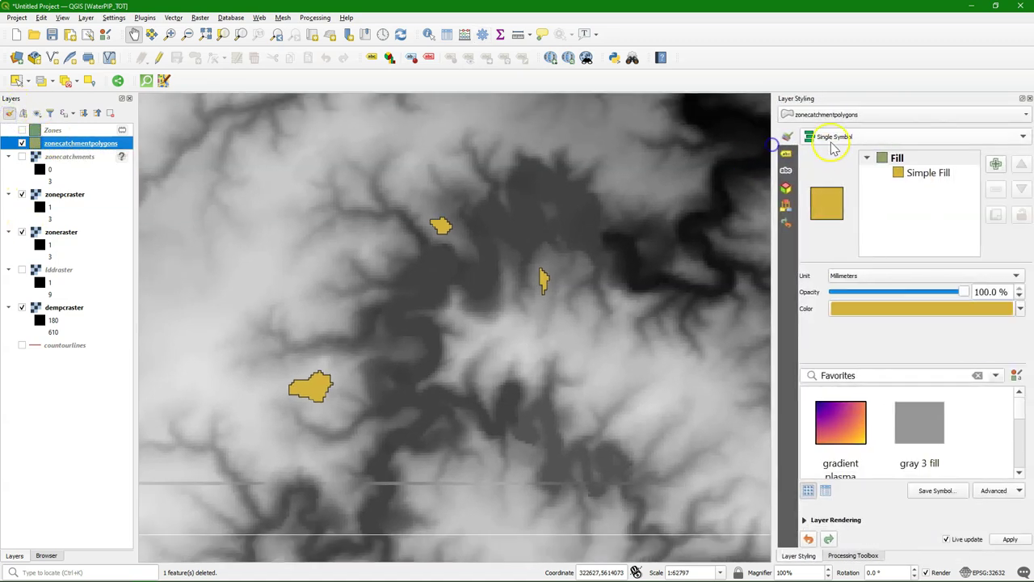
left_click(832, 146)
left_click(834, 152)
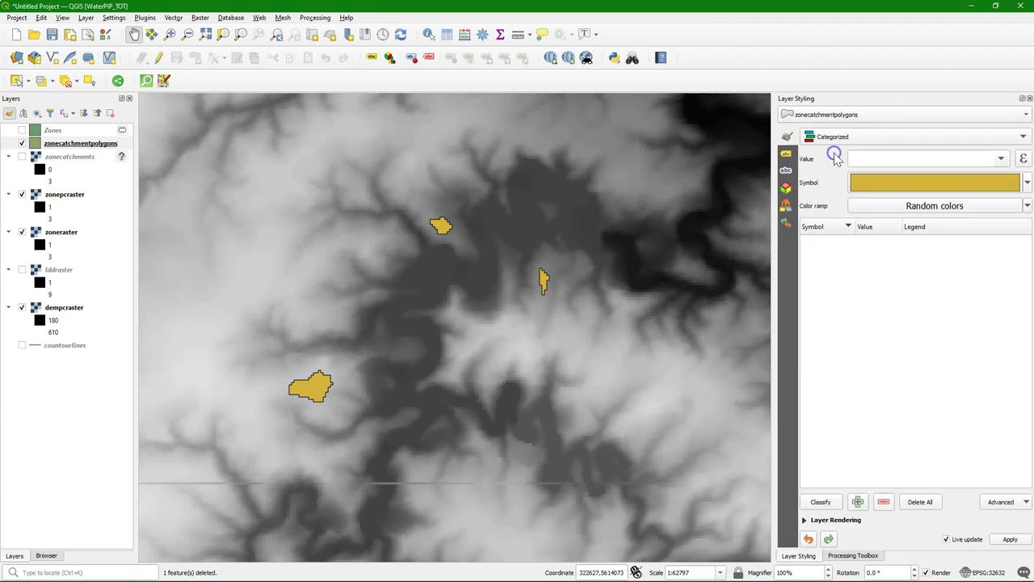
Step: Classify by DN into categories 1, 2 and 3 and remove the 'all other values' category
left_click(821, 501)
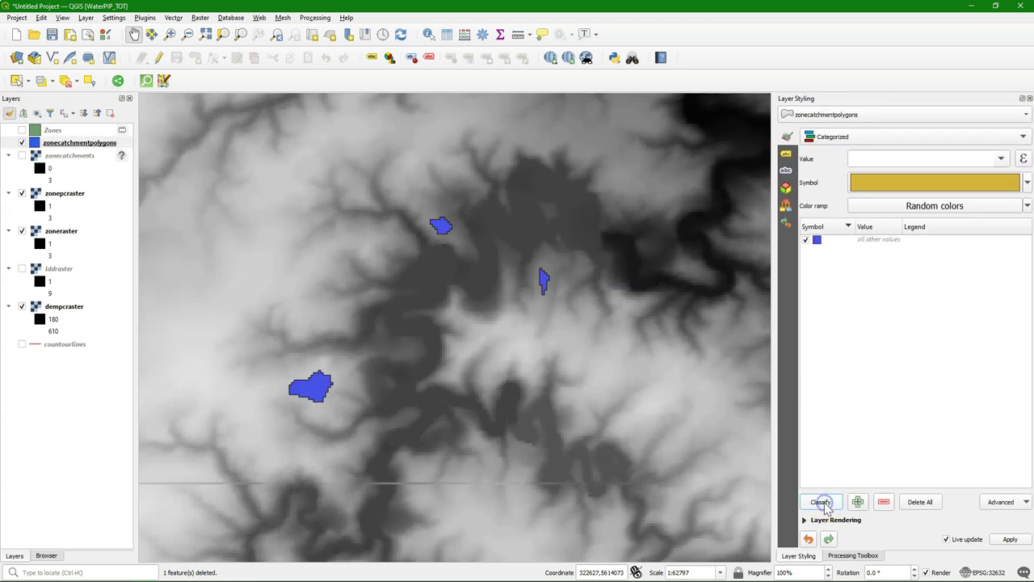
left_click(1002, 159)
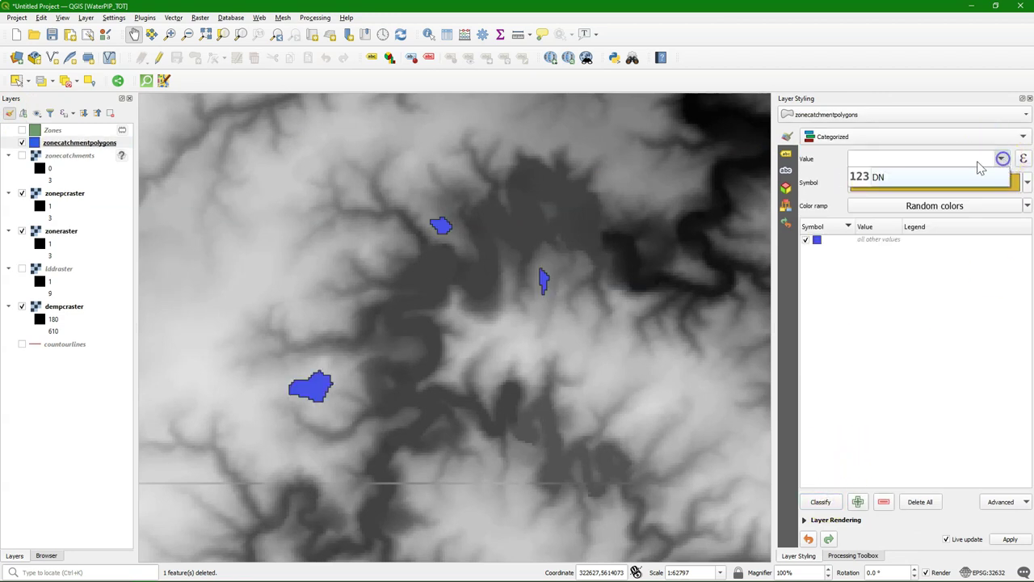
left_click(905, 176)
left_click(821, 501)
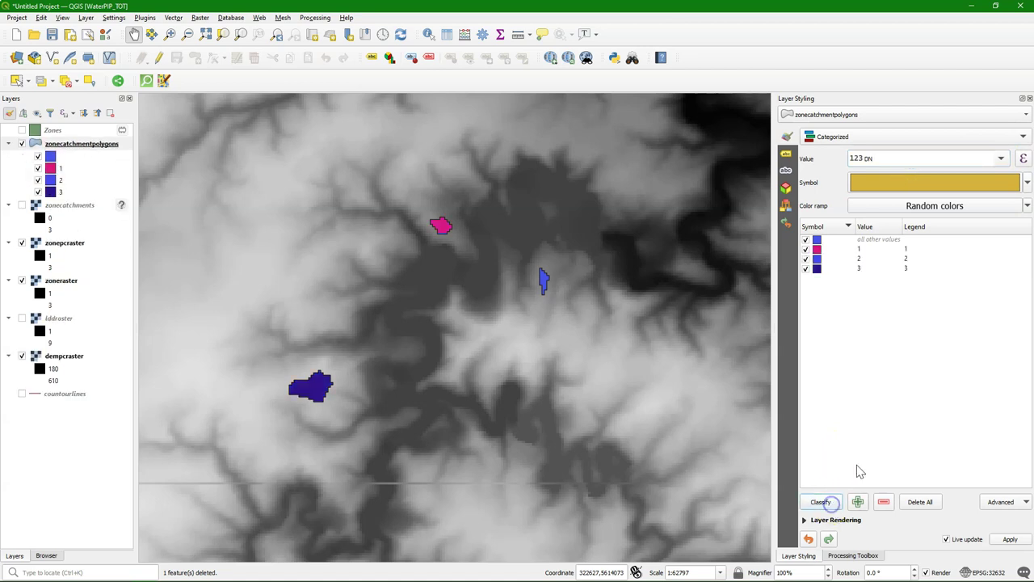
left_click(881, 420)
left_click(858, 239)
left_click(884, 502)
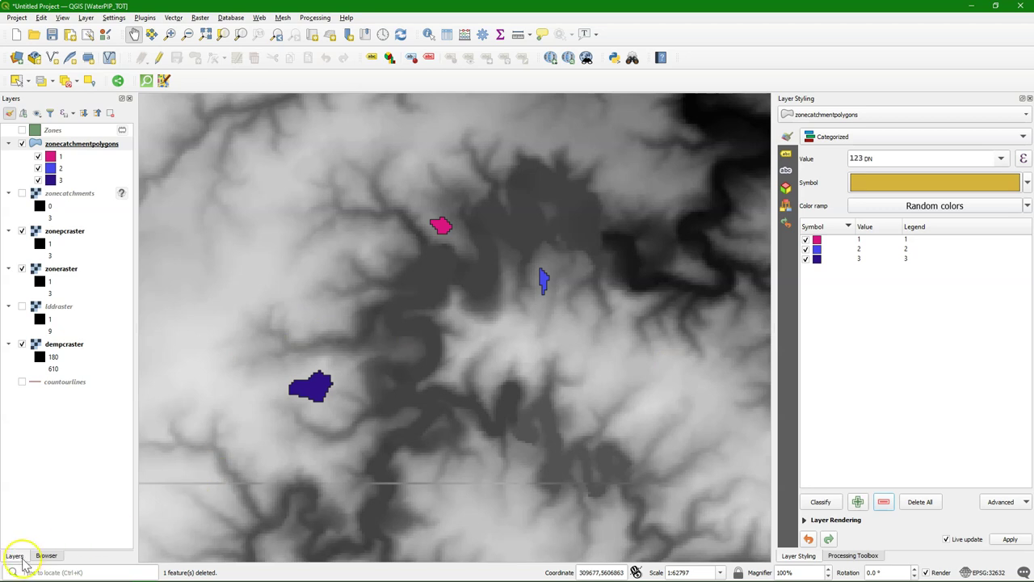
Step: In the Field Calculator, define a new decimal-number (real) field named Area
right_click(83, 144)
left_click(123, 274)
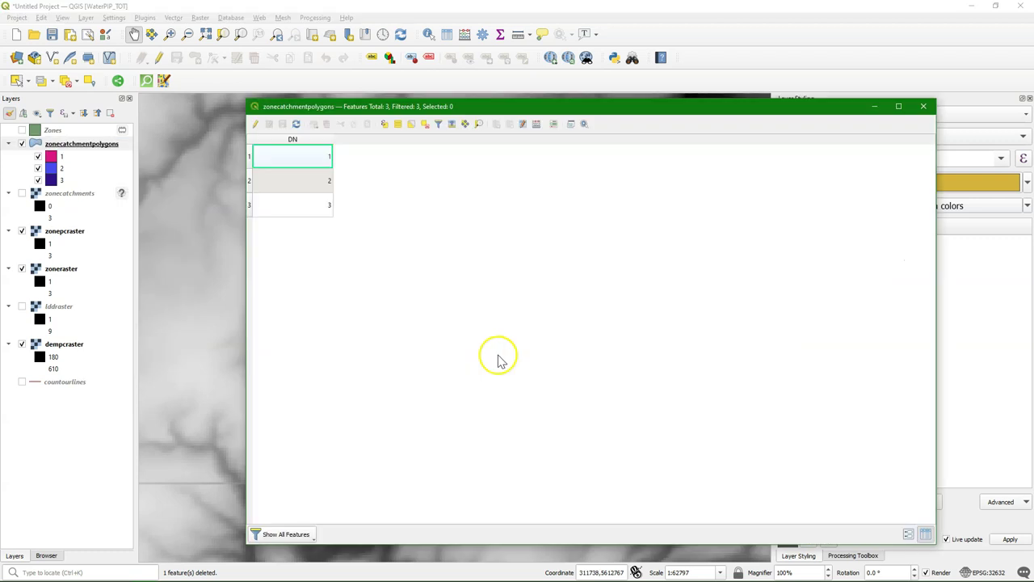
left_click(537, 125)
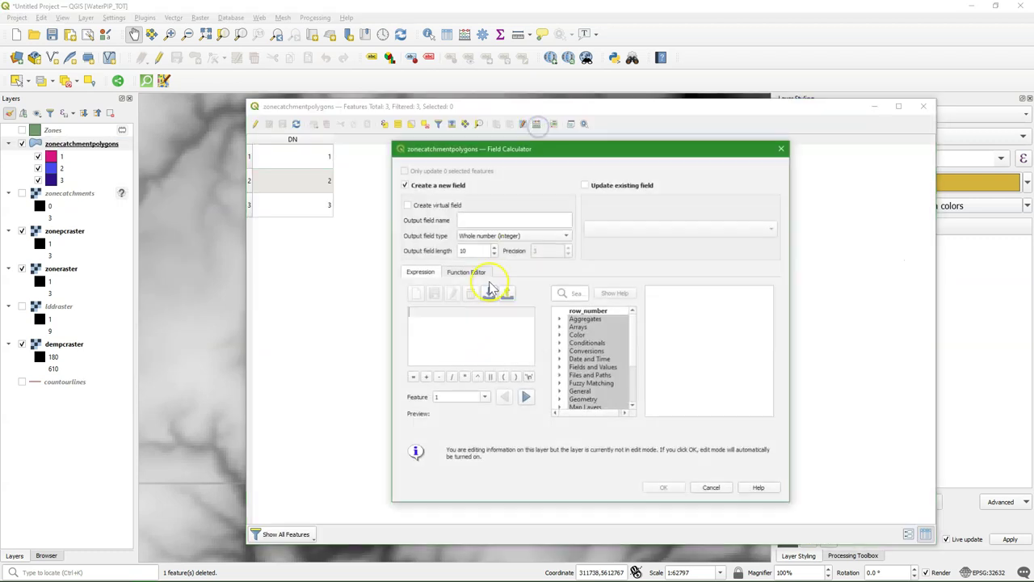
left_click(479, 213)
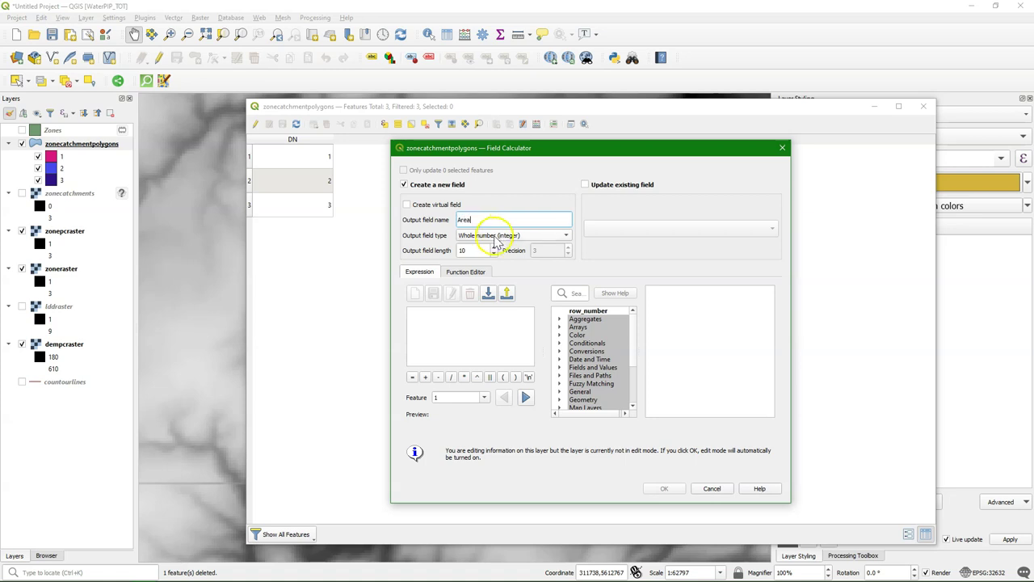
left_click(497, 235)
left_click(490, 255)
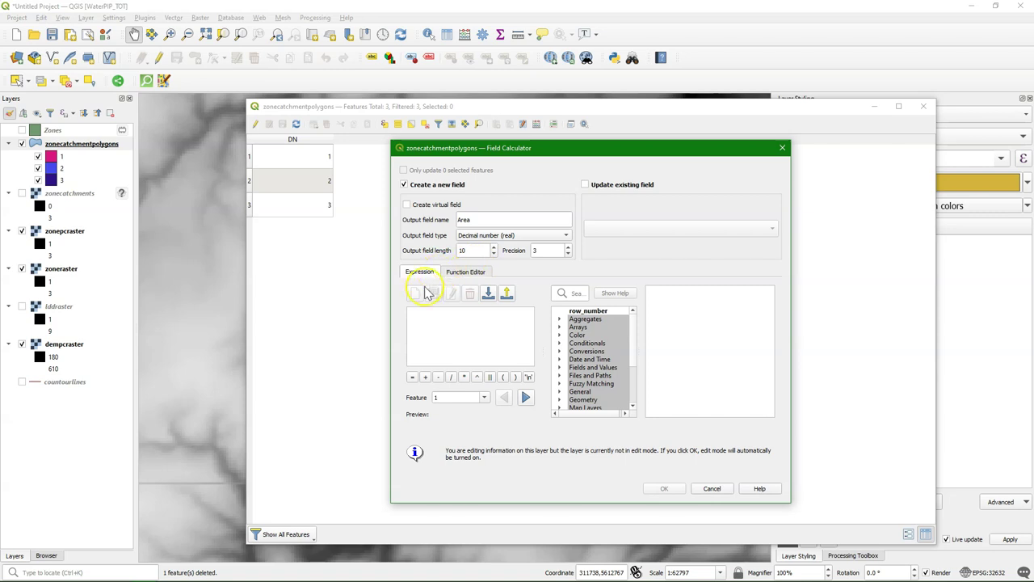
Step: Compute Area with the $area expression, then stop editing the table
left_click(420, 314)
left_click(560, 400)
scroll(597, 380, "down", 1)
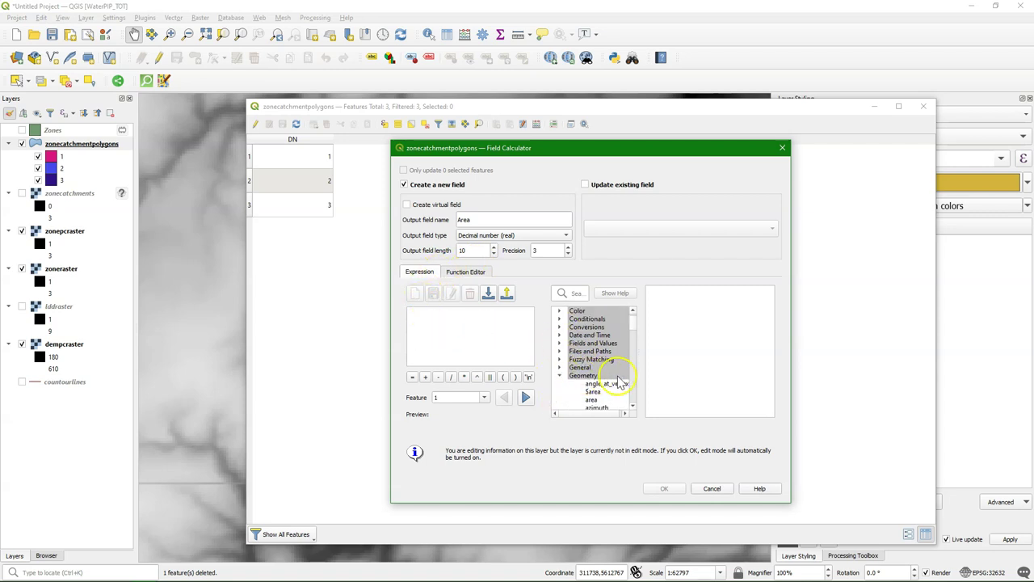
double_click(592, 391)
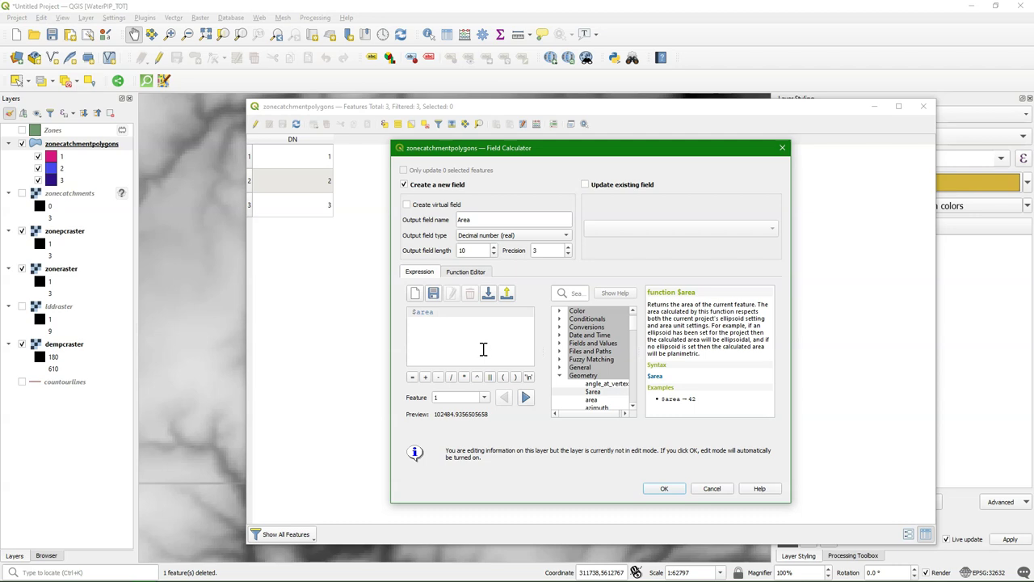
left_click(664, 488)
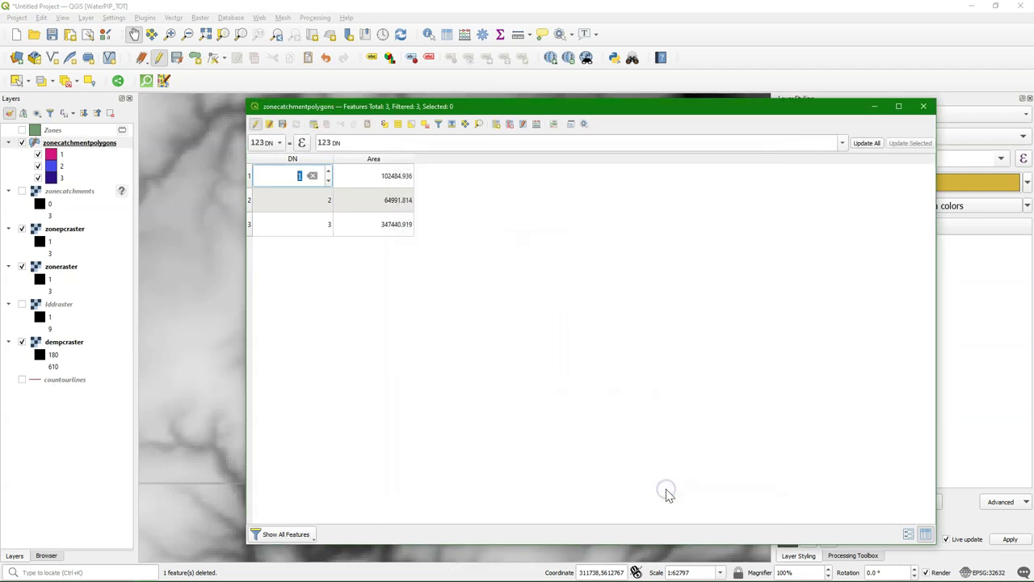
left_click(256, 124)
Step: Save the Area values 102484.936, 64991.814 and 347440.919 to zonecatchmentpolygons
left_click(510, 307)
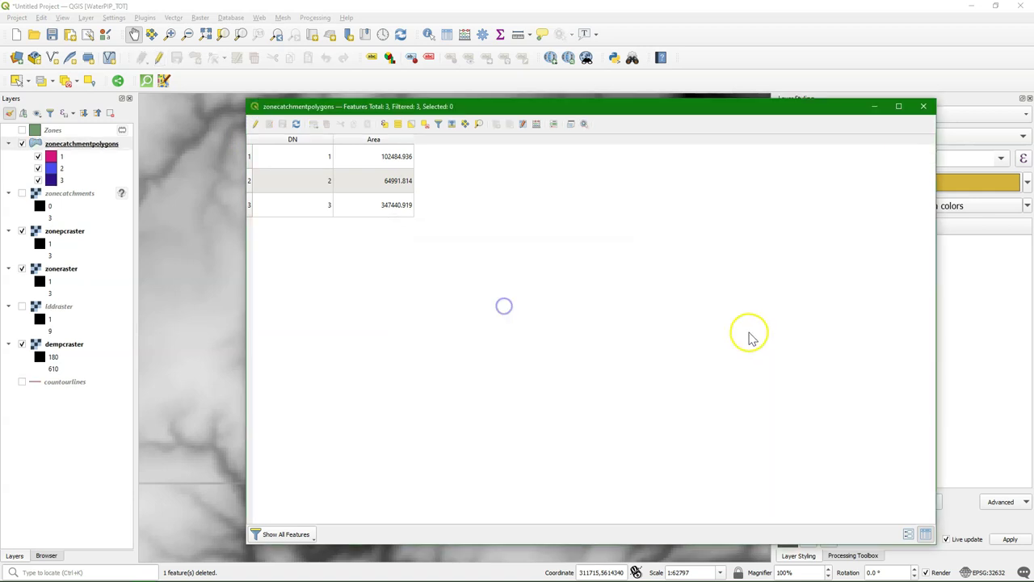